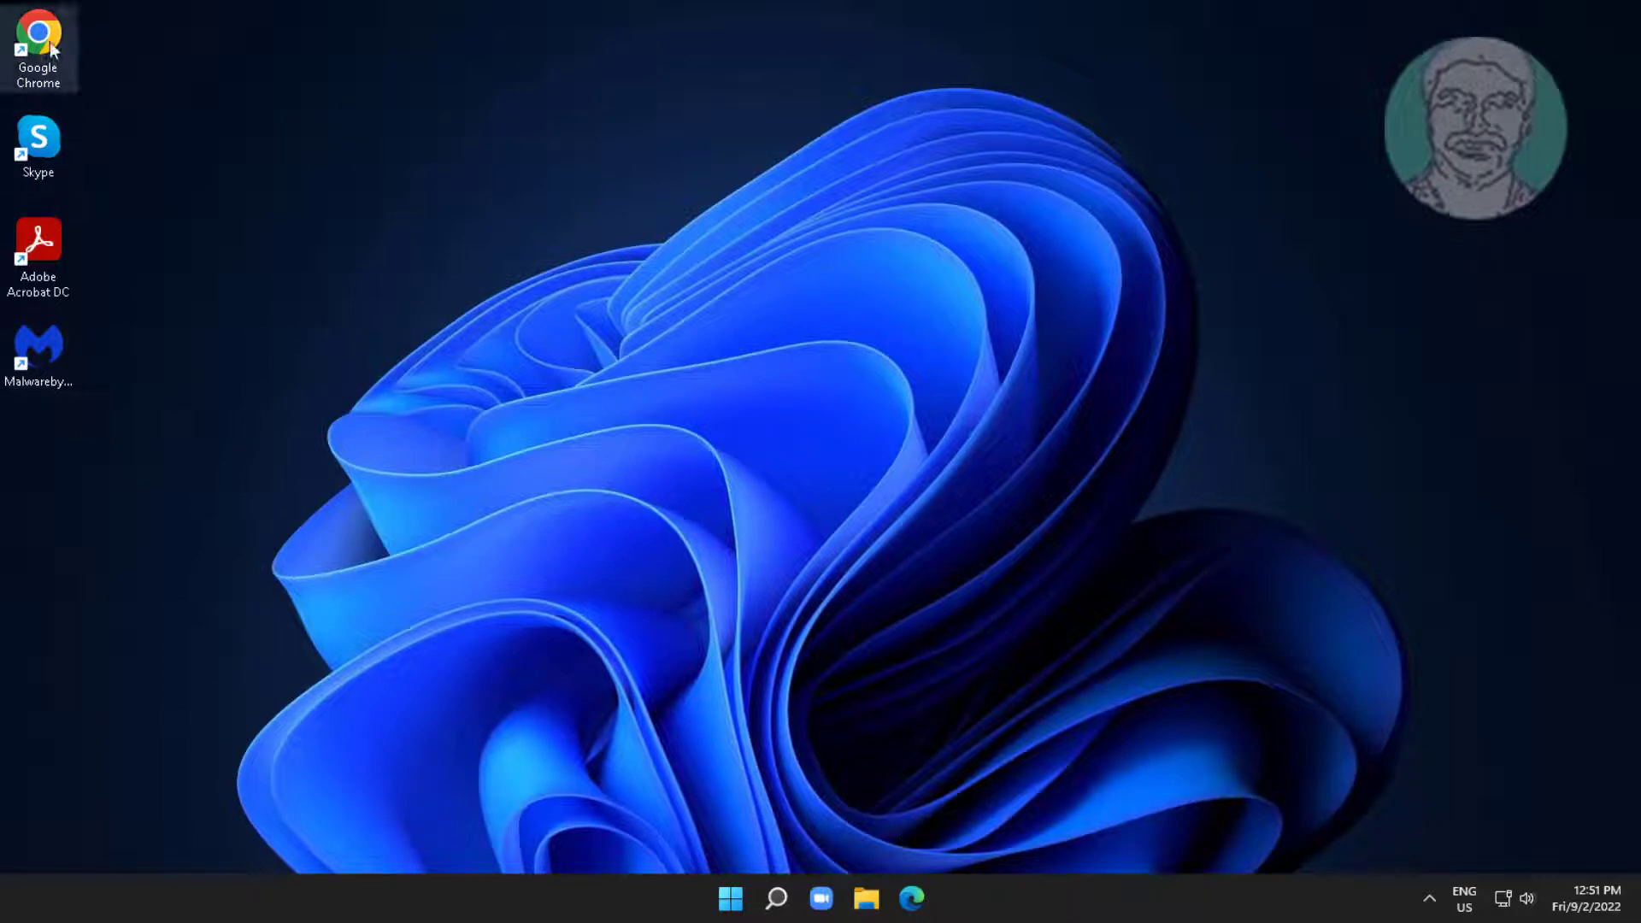
Step: Download the GCC-8.1.0 i686-win32-dwarf archive (i686-8.1.0-release-win32-dwarf-rt_v6-rev0.7z) from SourceForge
{"action": "type", "text": "https://sourceforge.net/projects/mingw-w64/files/mingw-w64/"}
{"action": "key", "text": "Return"}
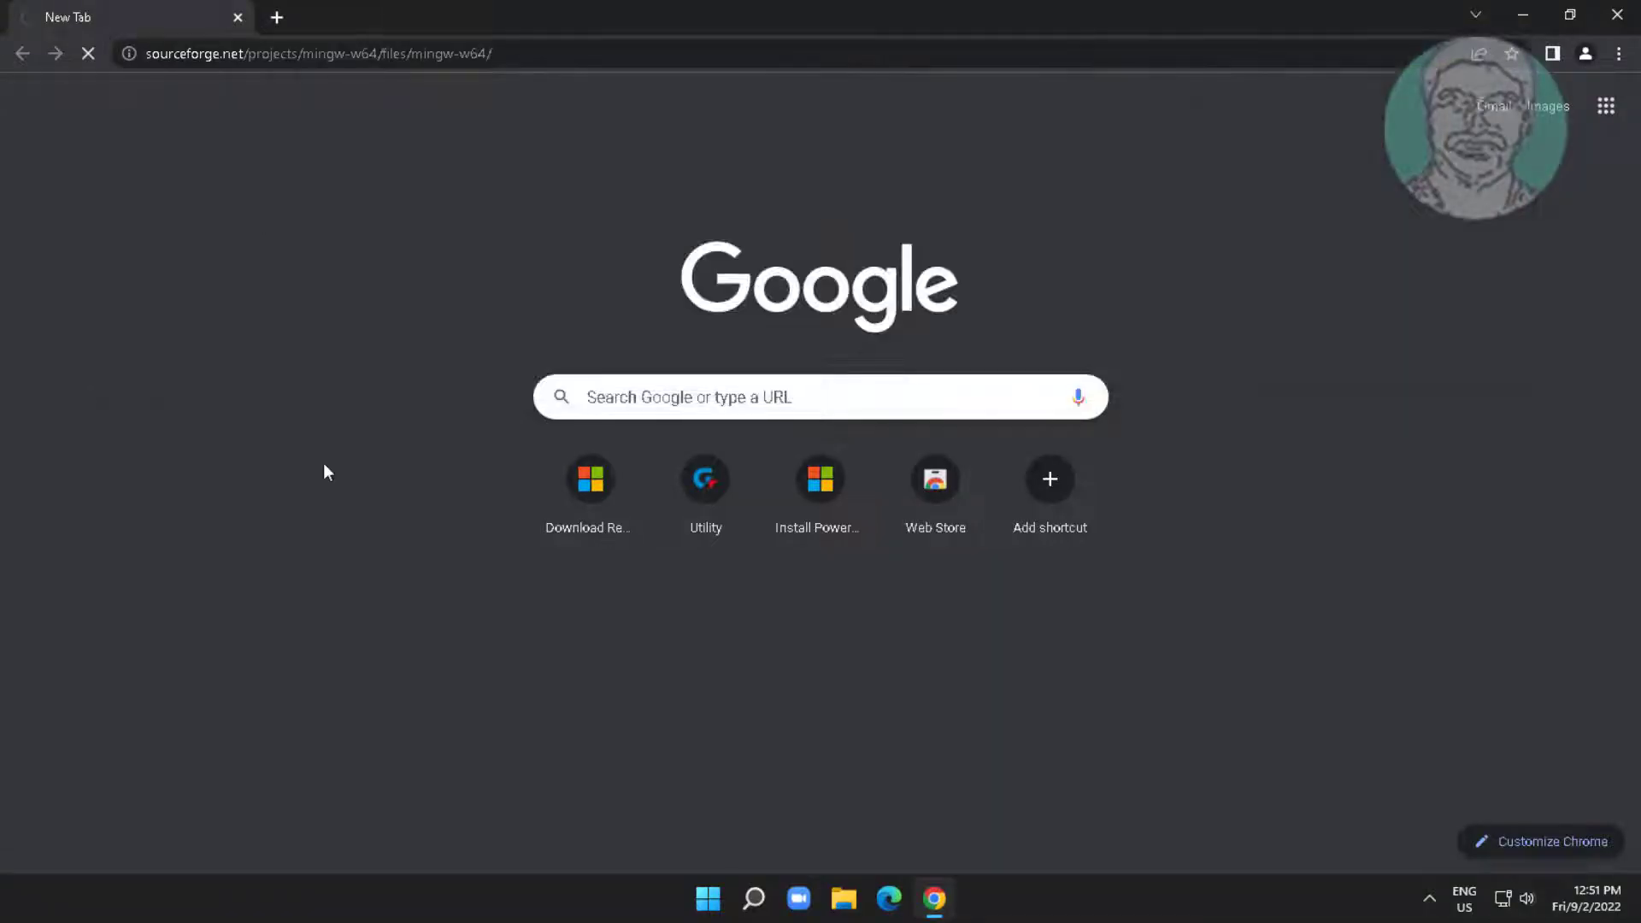
{"action": "scroll", "coordinate": [543, 675], "scroll_direction": "down", "scroll_amount": 5}
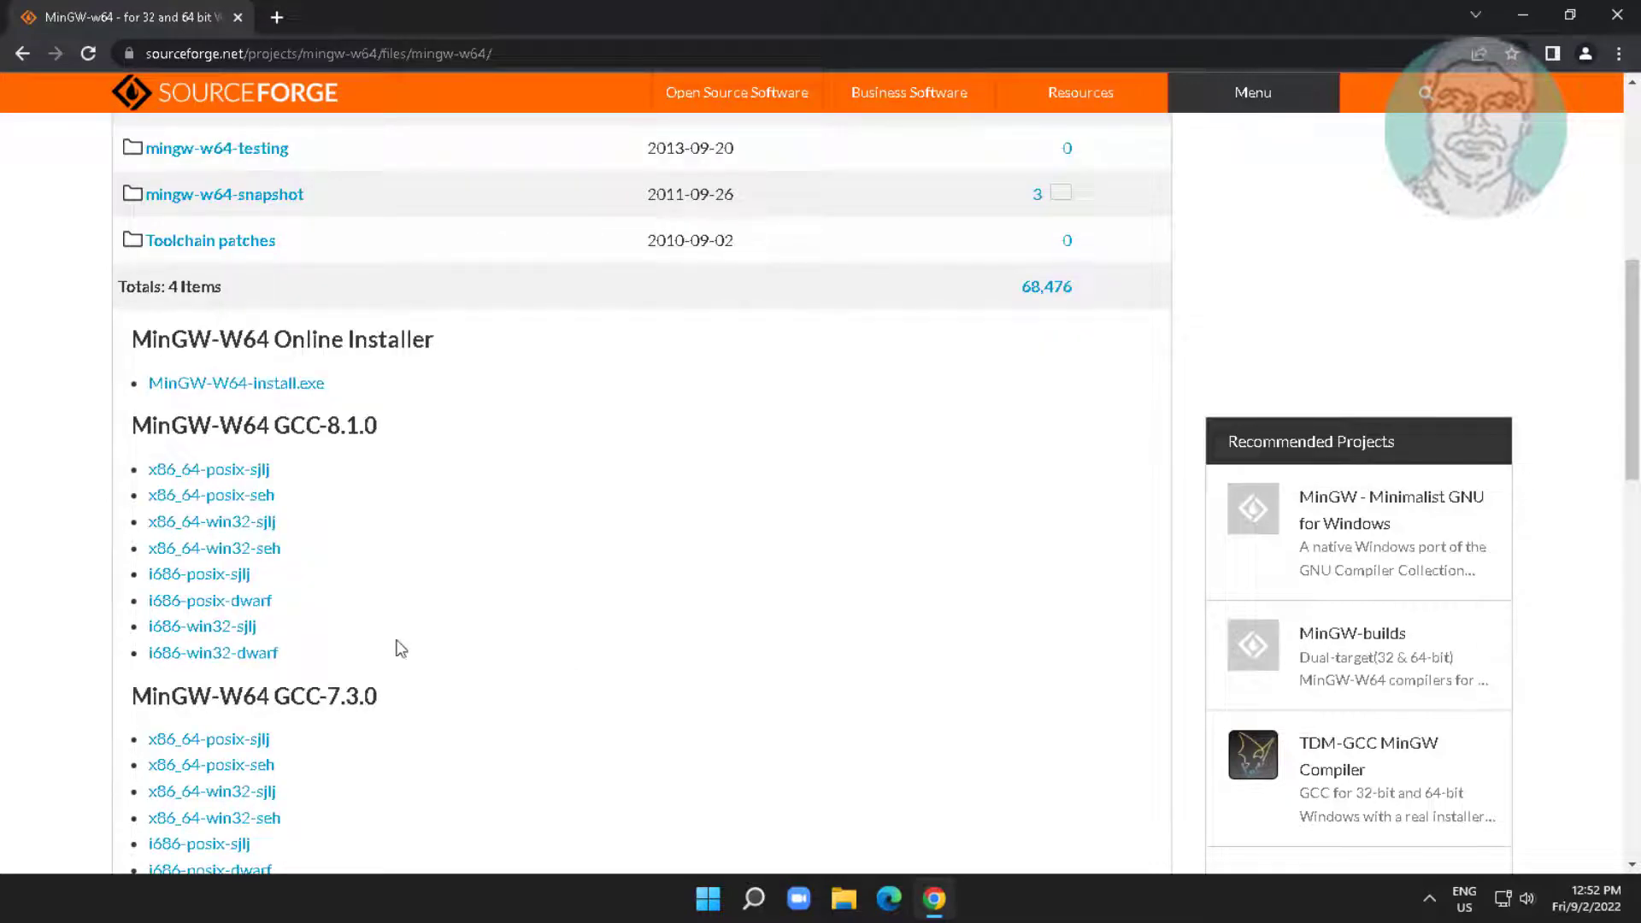
{"action": "left_click", "coordinate": [231, 657]}
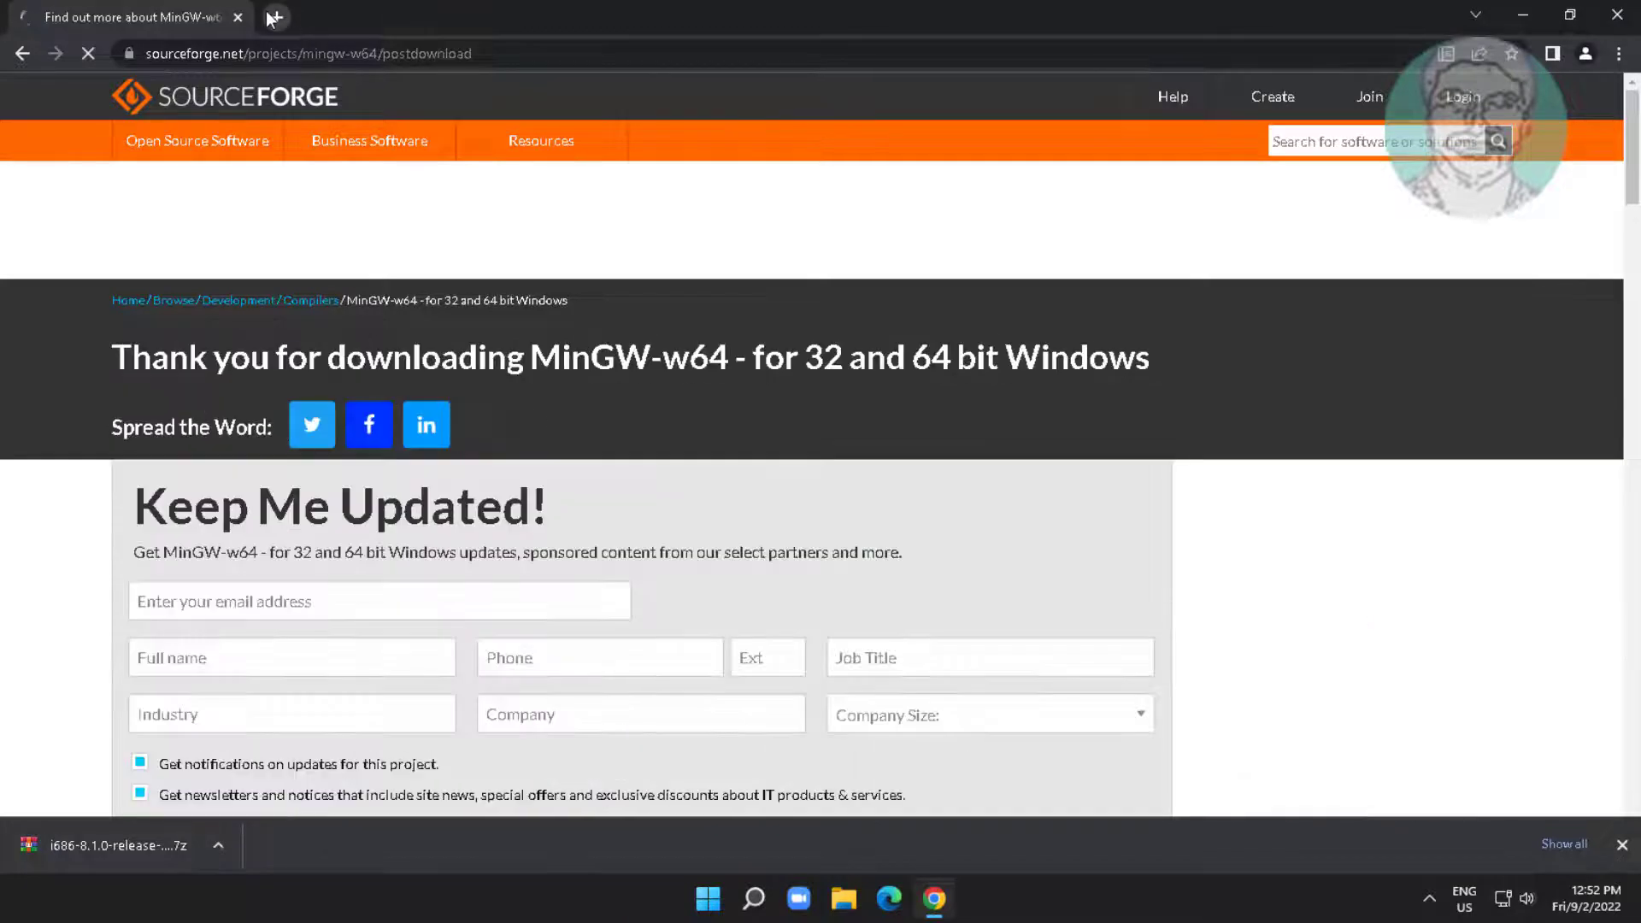
Step: Search 'winrar download' in a new tab and download winrar-x64-611.exe from win-rar.com
{"action": "left_click", "coordinate": [274, 18]}
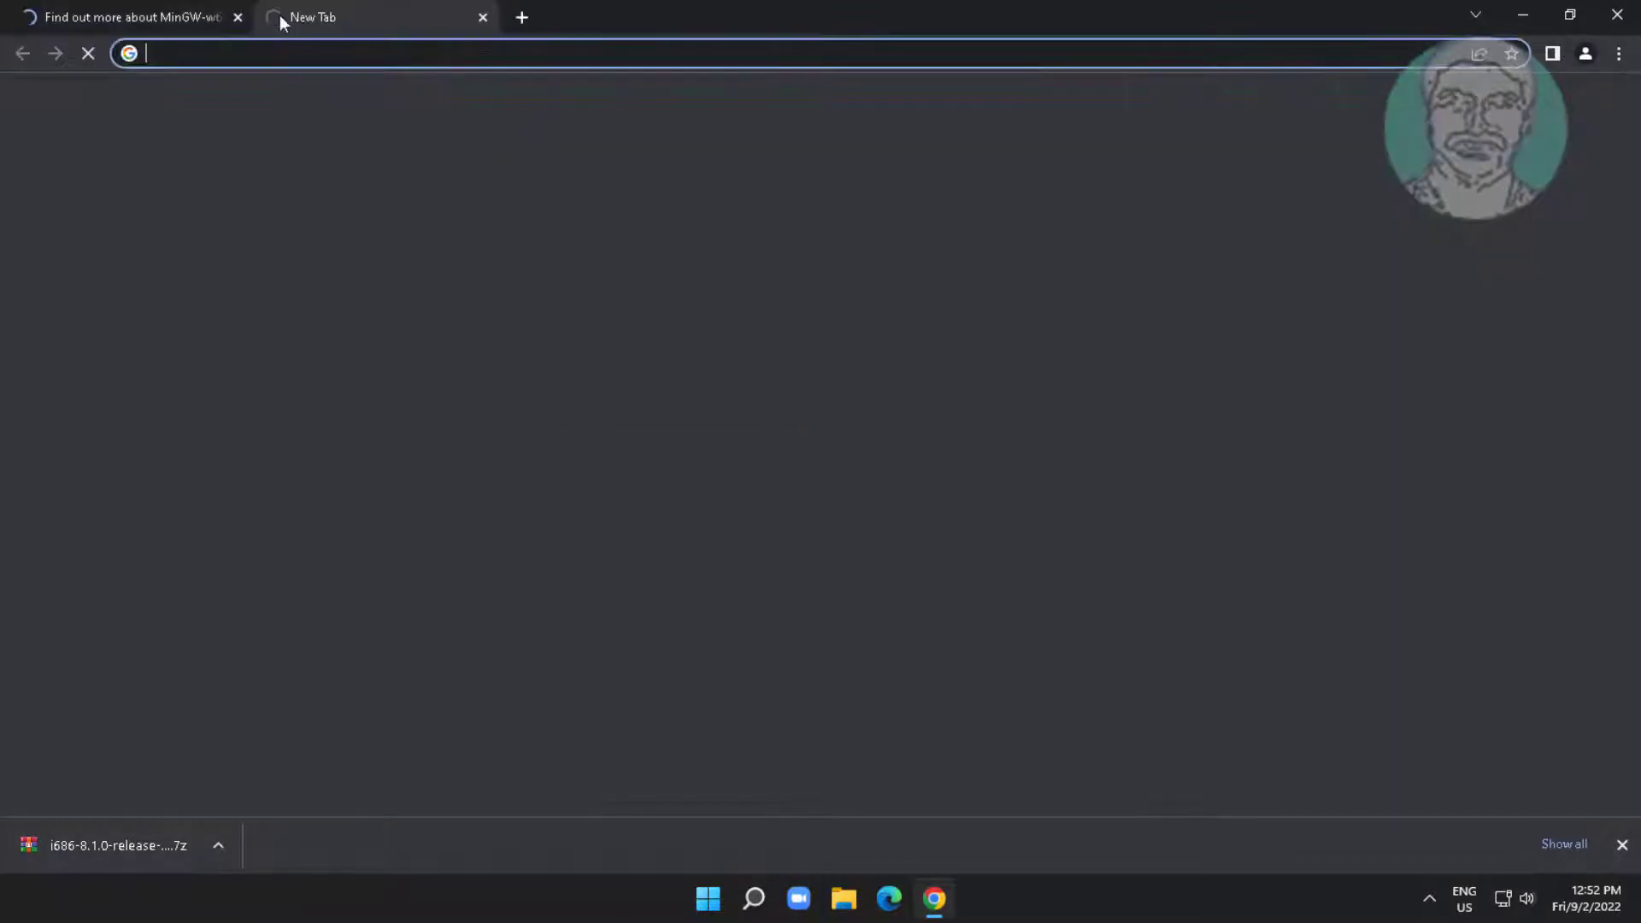
{"action": "left_click", "coordinate": [291, 53]}
{"action": "type", "text": "winr"}
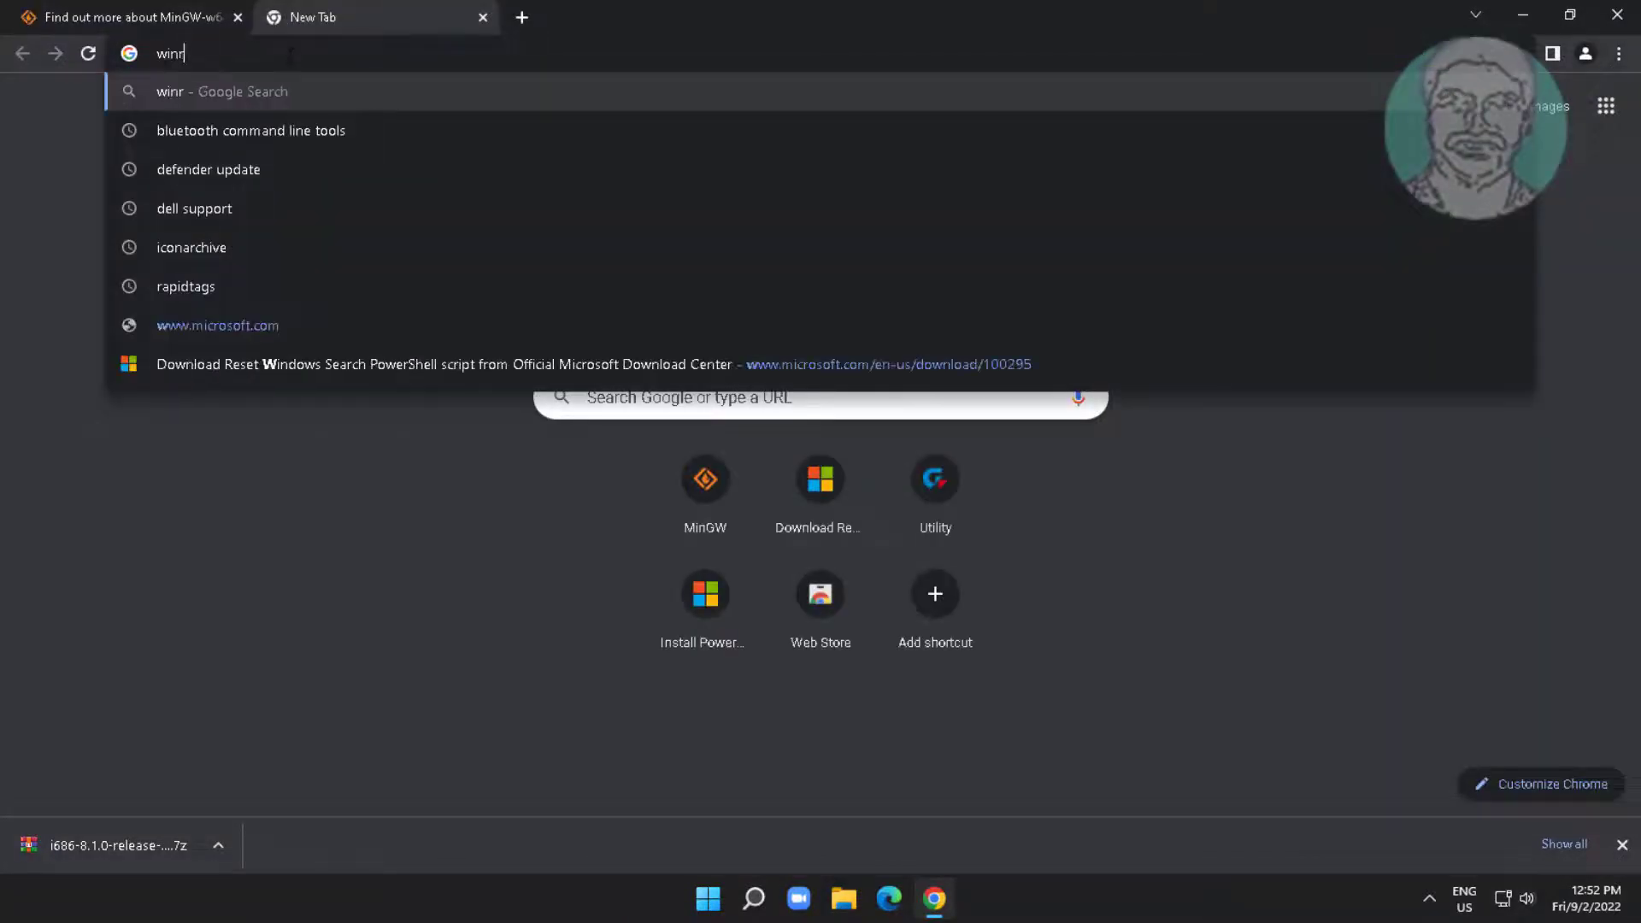
{"action": "type", "text": "ar download"}
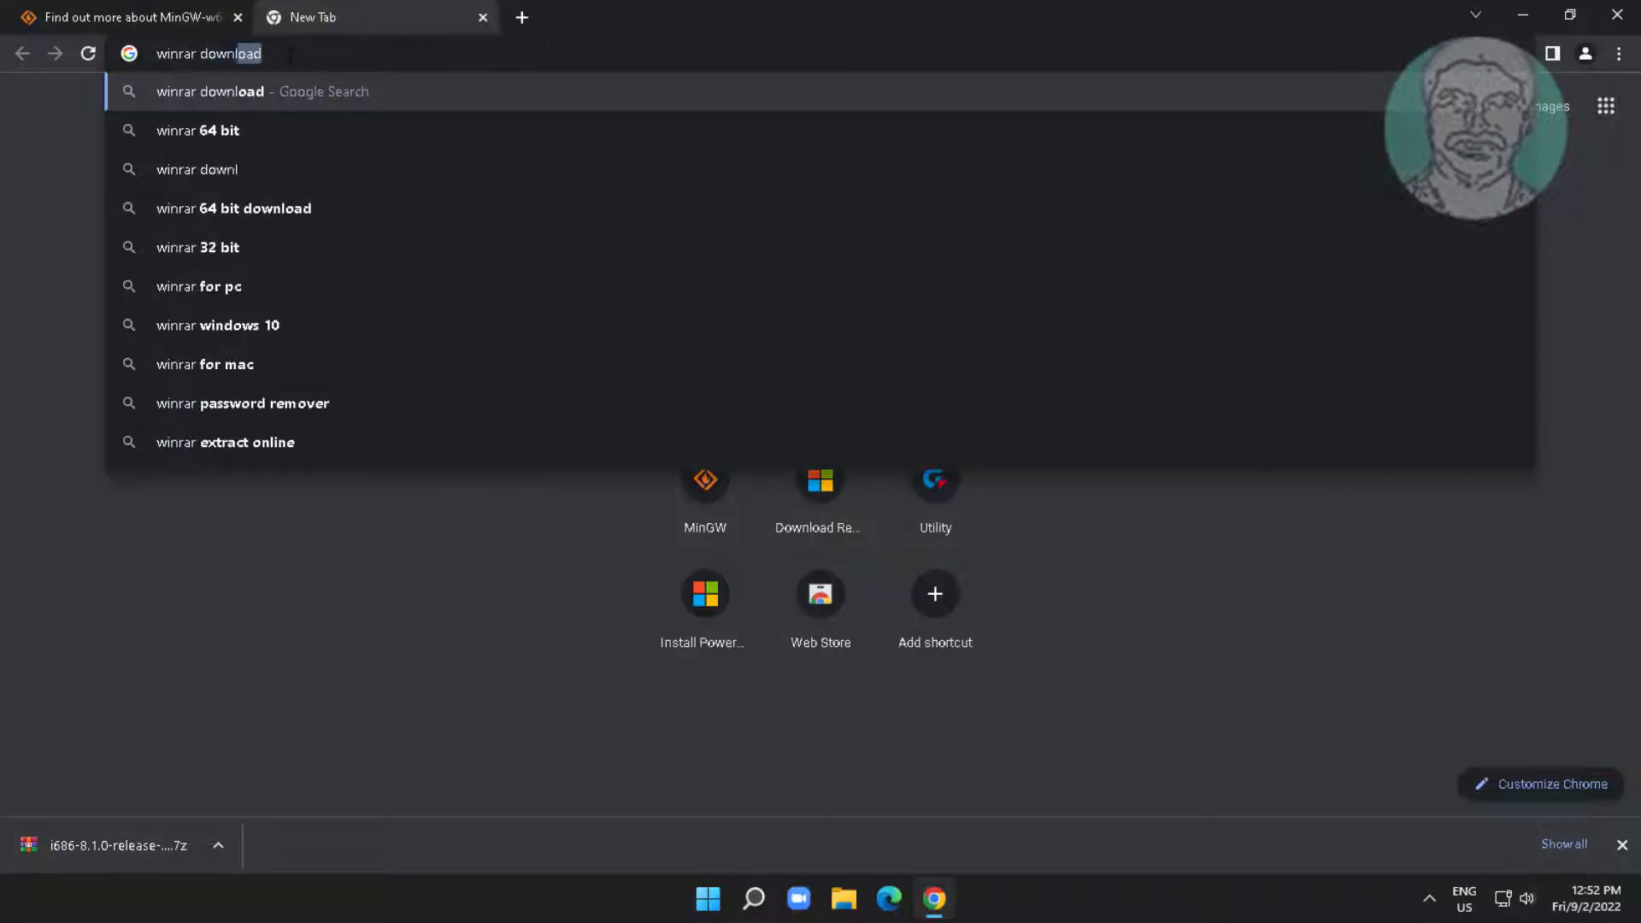
{"action": "key", "text": "Return"}
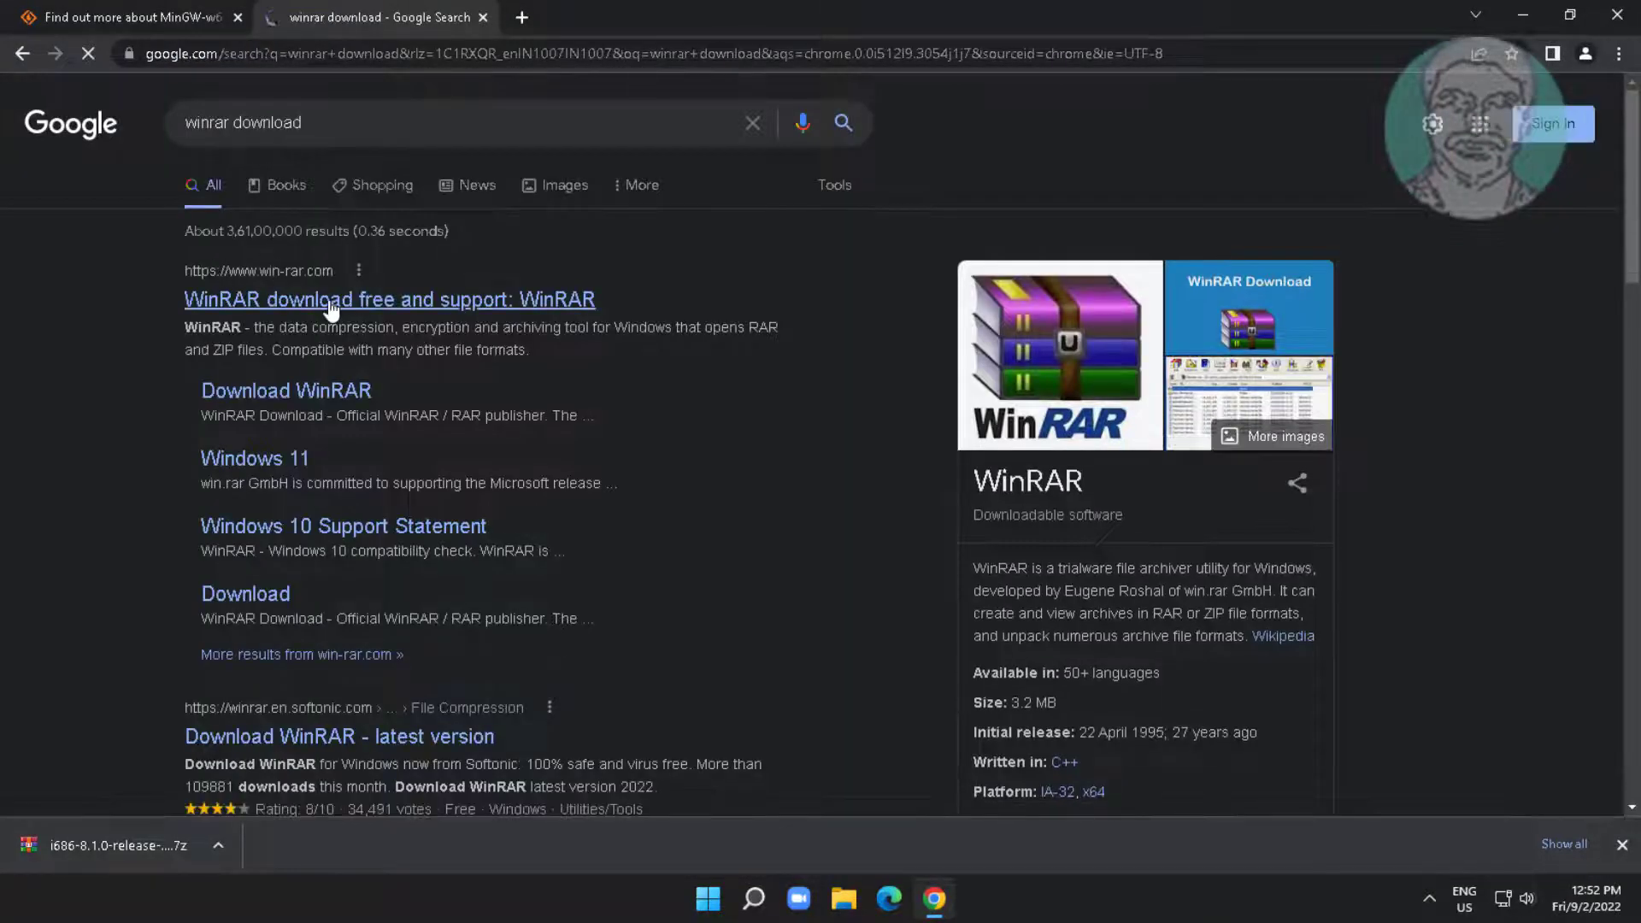
{"action": "left_click", "coordinate": [332, 309]}
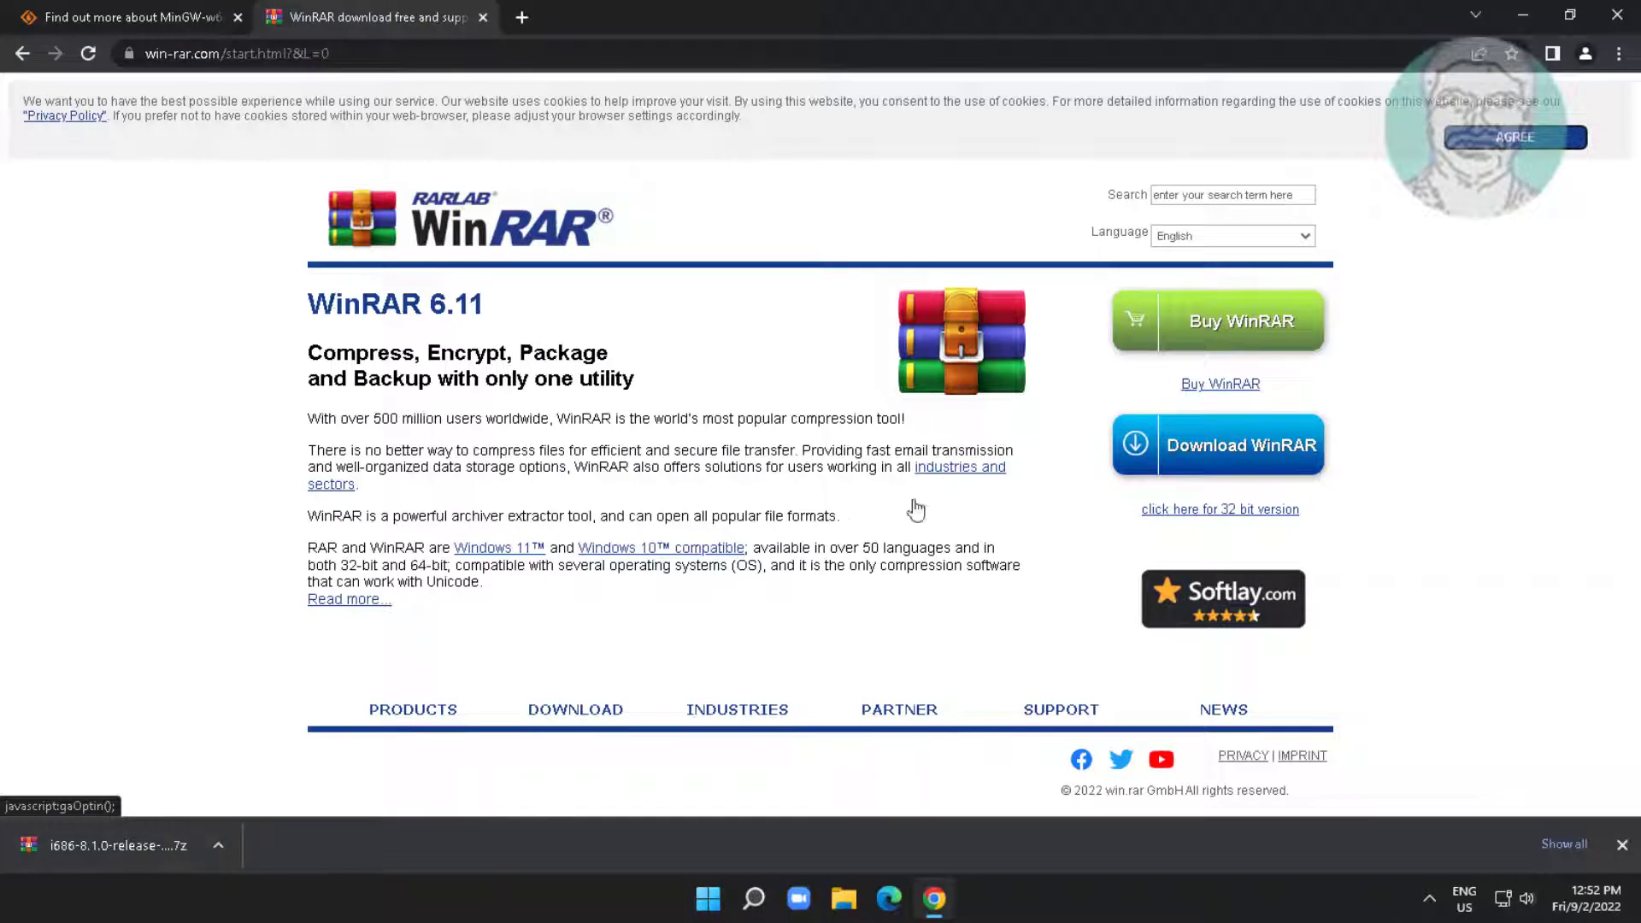
{"action": "left_click", "coordinate": [1276, 467]}
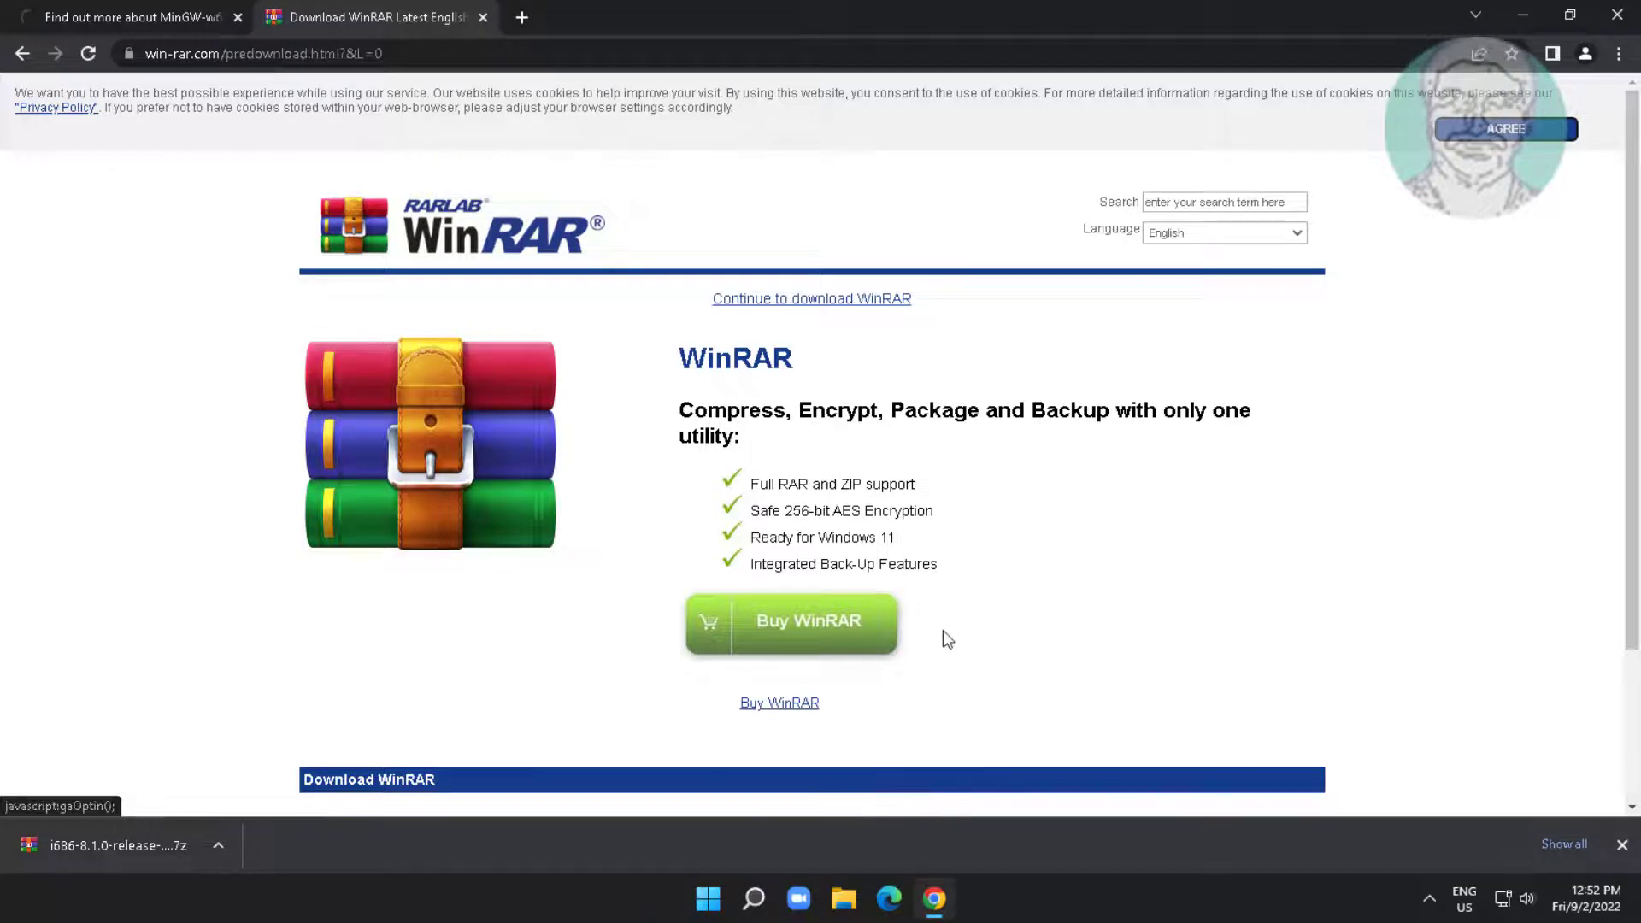
{"action": "scroll", "coordinate": [989, 624], "scroll_direction": "down", "scroll_amount": 3}
{"action": "left_click", "coordinate": [834, 658]}
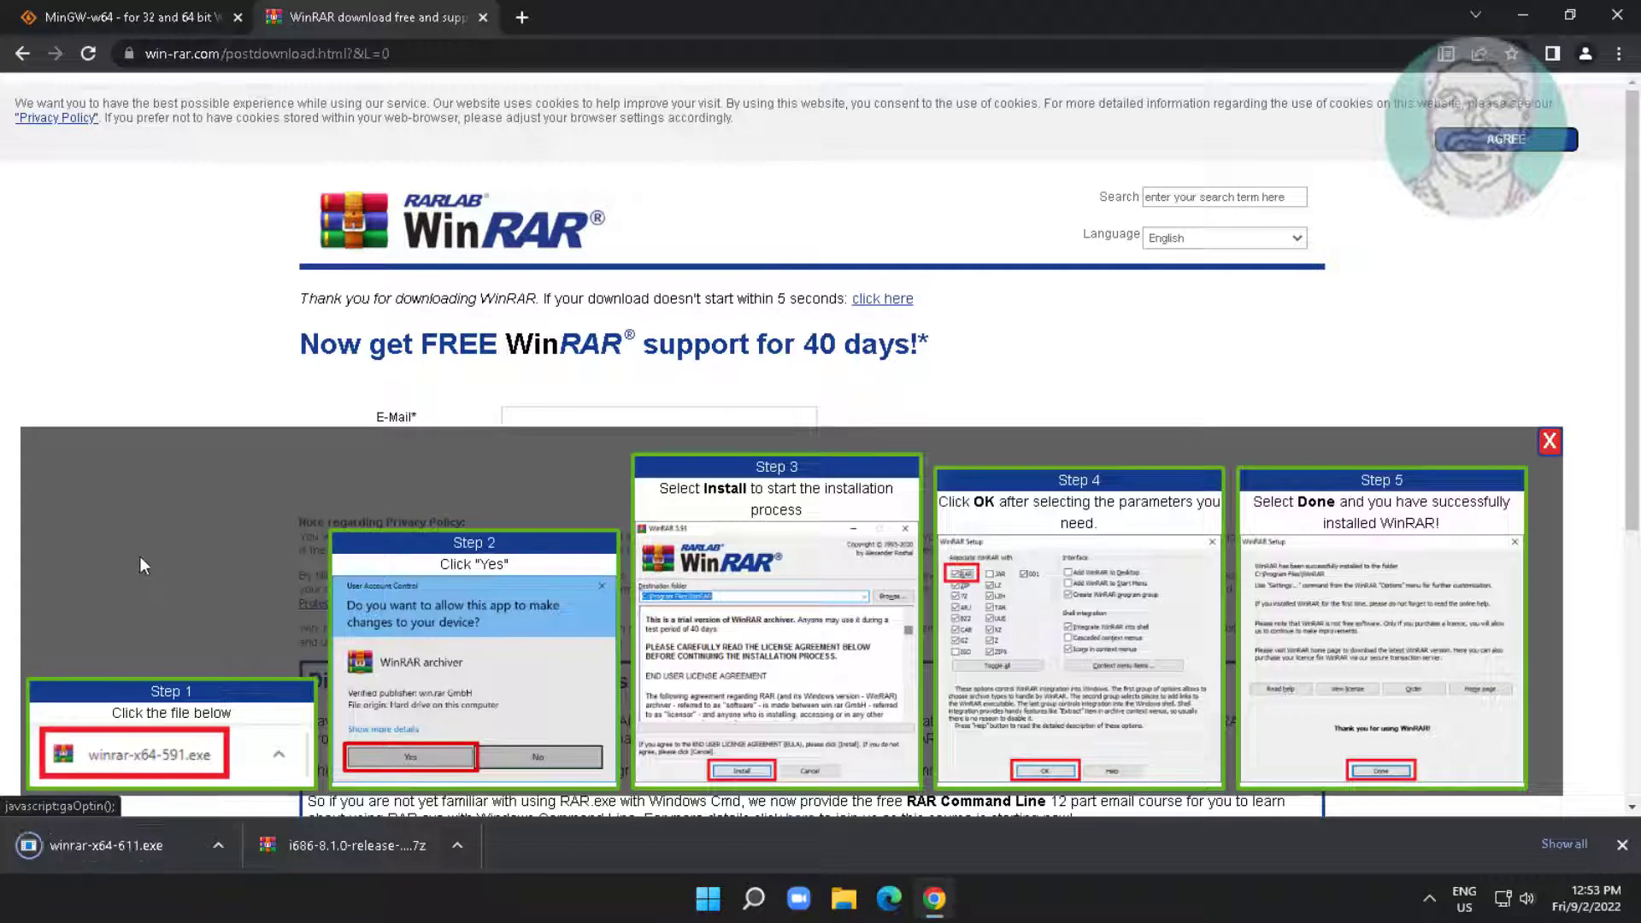
Step: Run winrar-x64-611.exe and install WinRAR 6.11 to C:\Program Files\WinRAR with default associations
{"action": "left_click", "coordinate": [153, 839]}
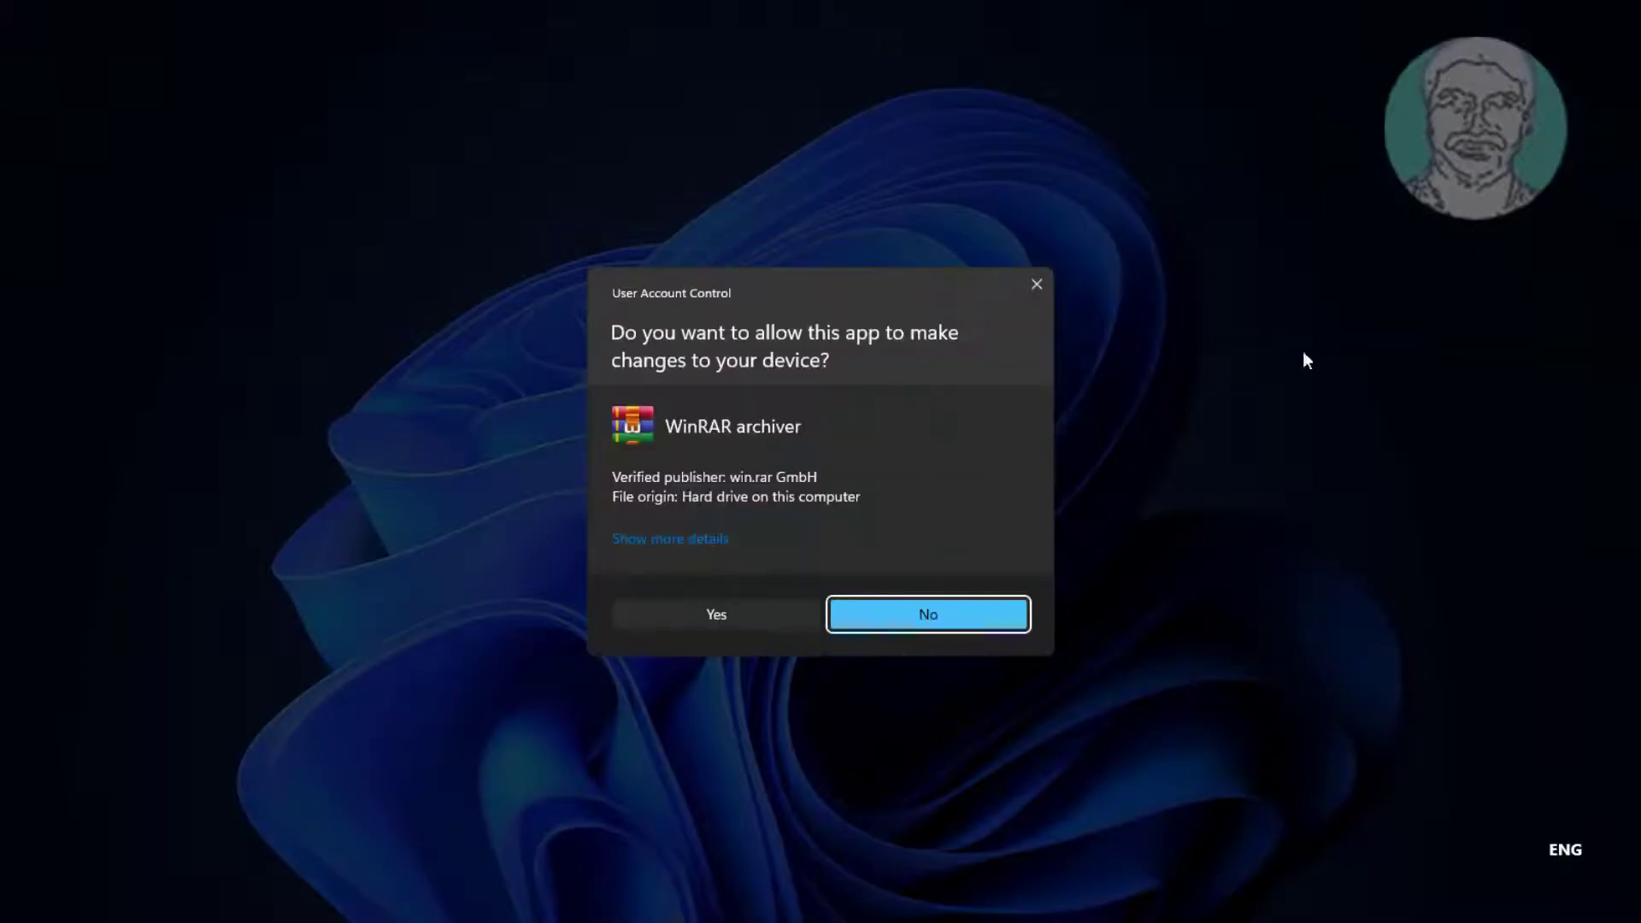
{"action": "left_click", "coordinate": [743, 626]}
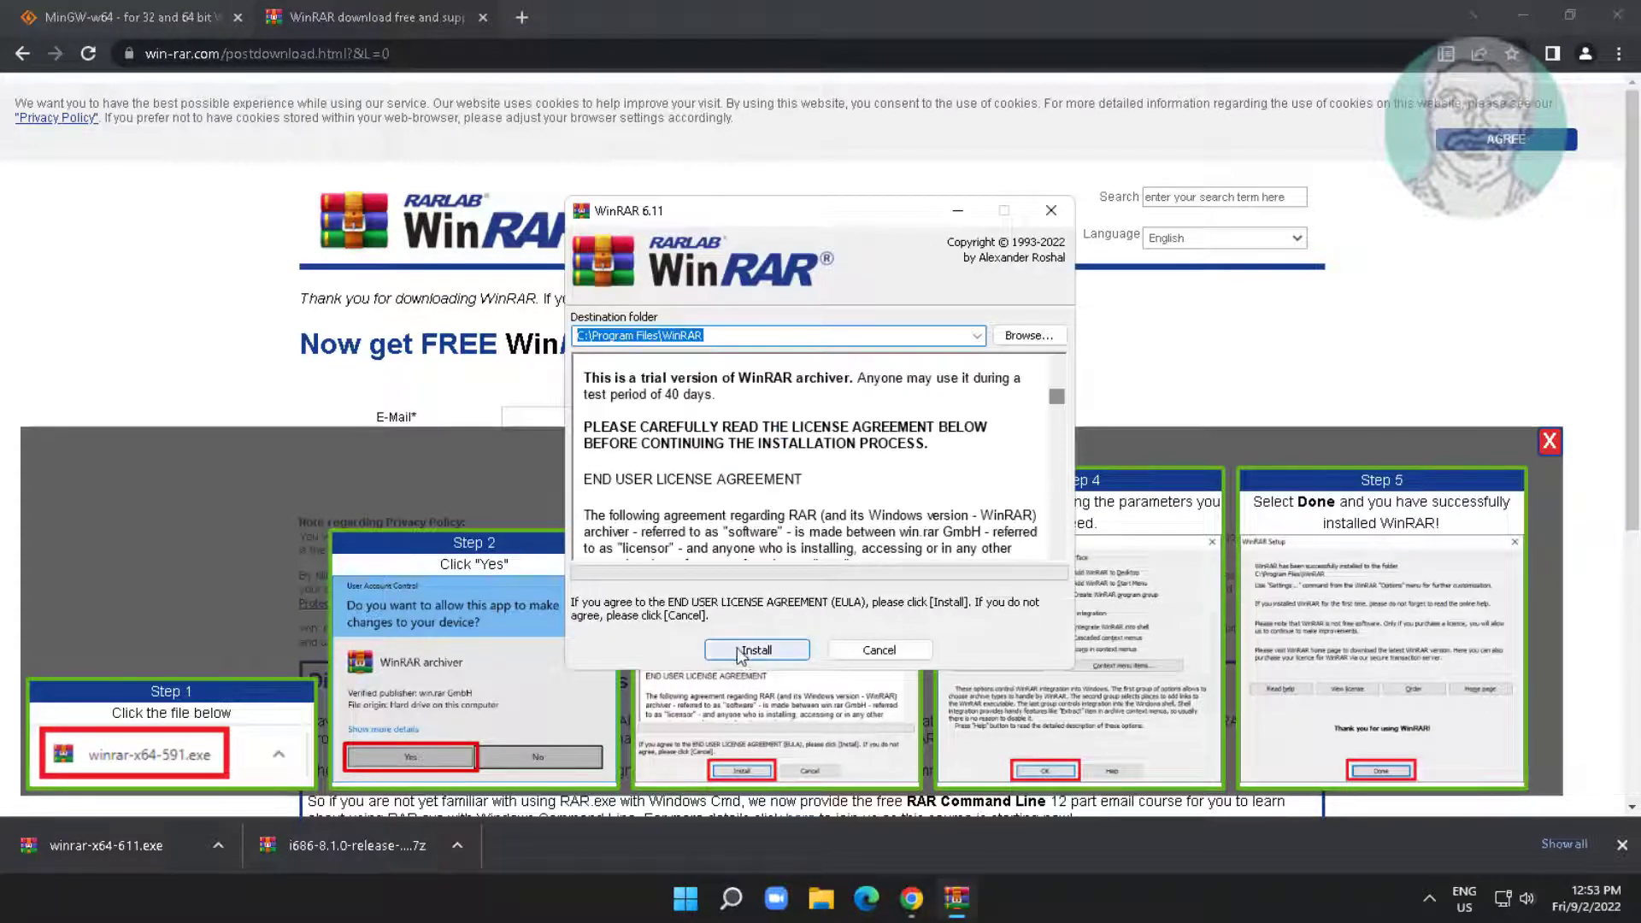
{"action": "left_click", "coordinate": [742, 651]}
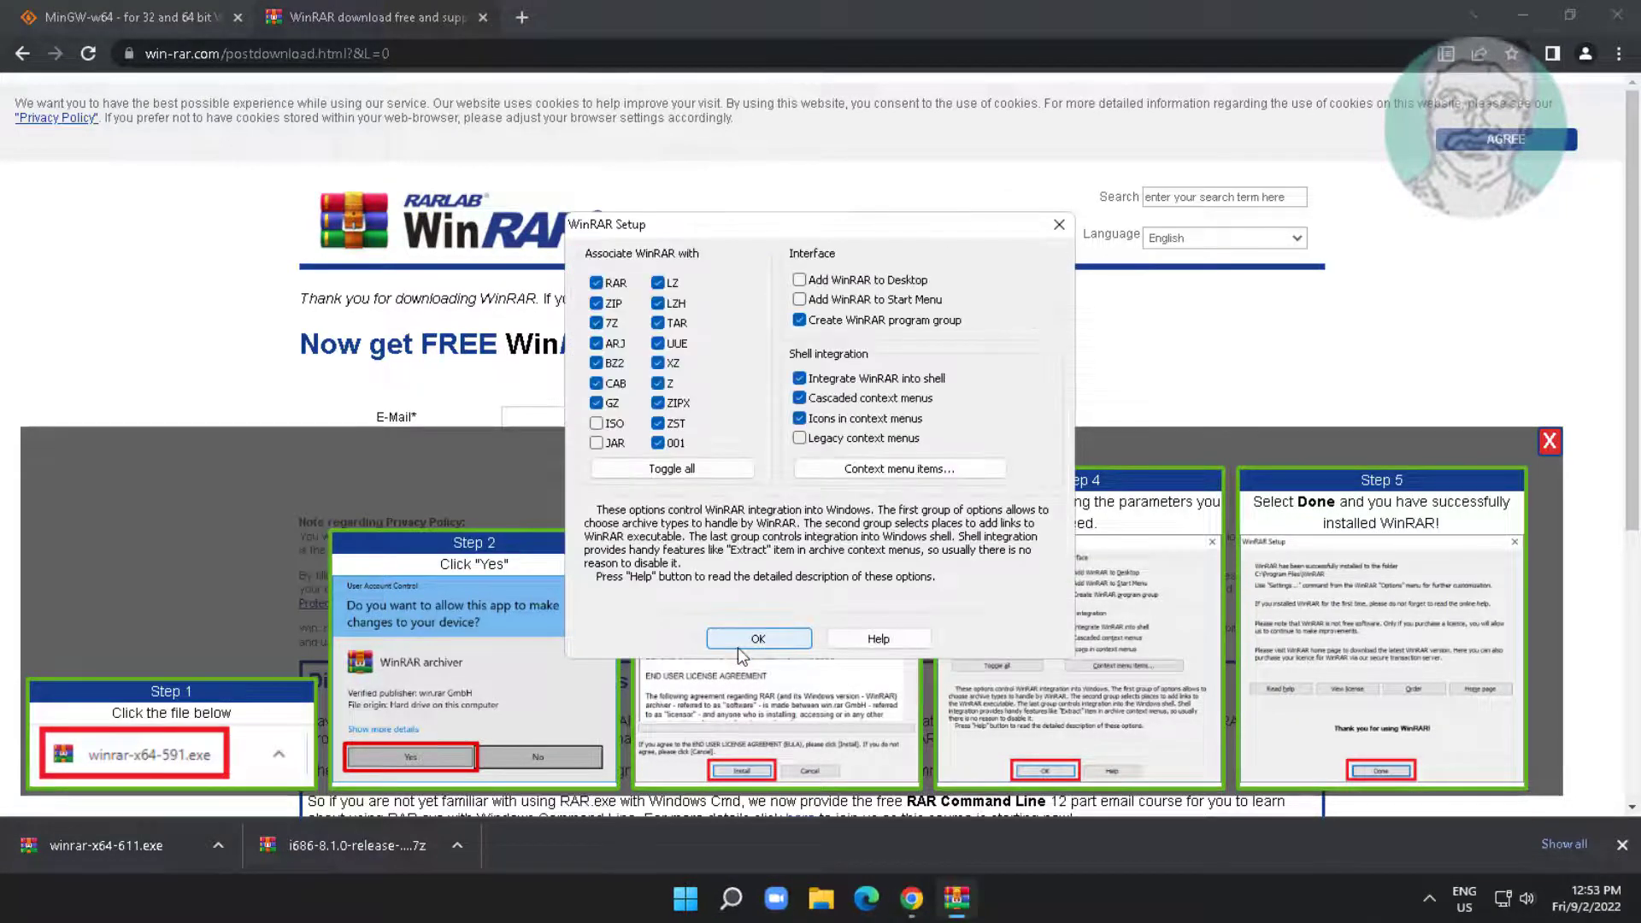
{"action": "left_click", "coordinate": [778, 639]}
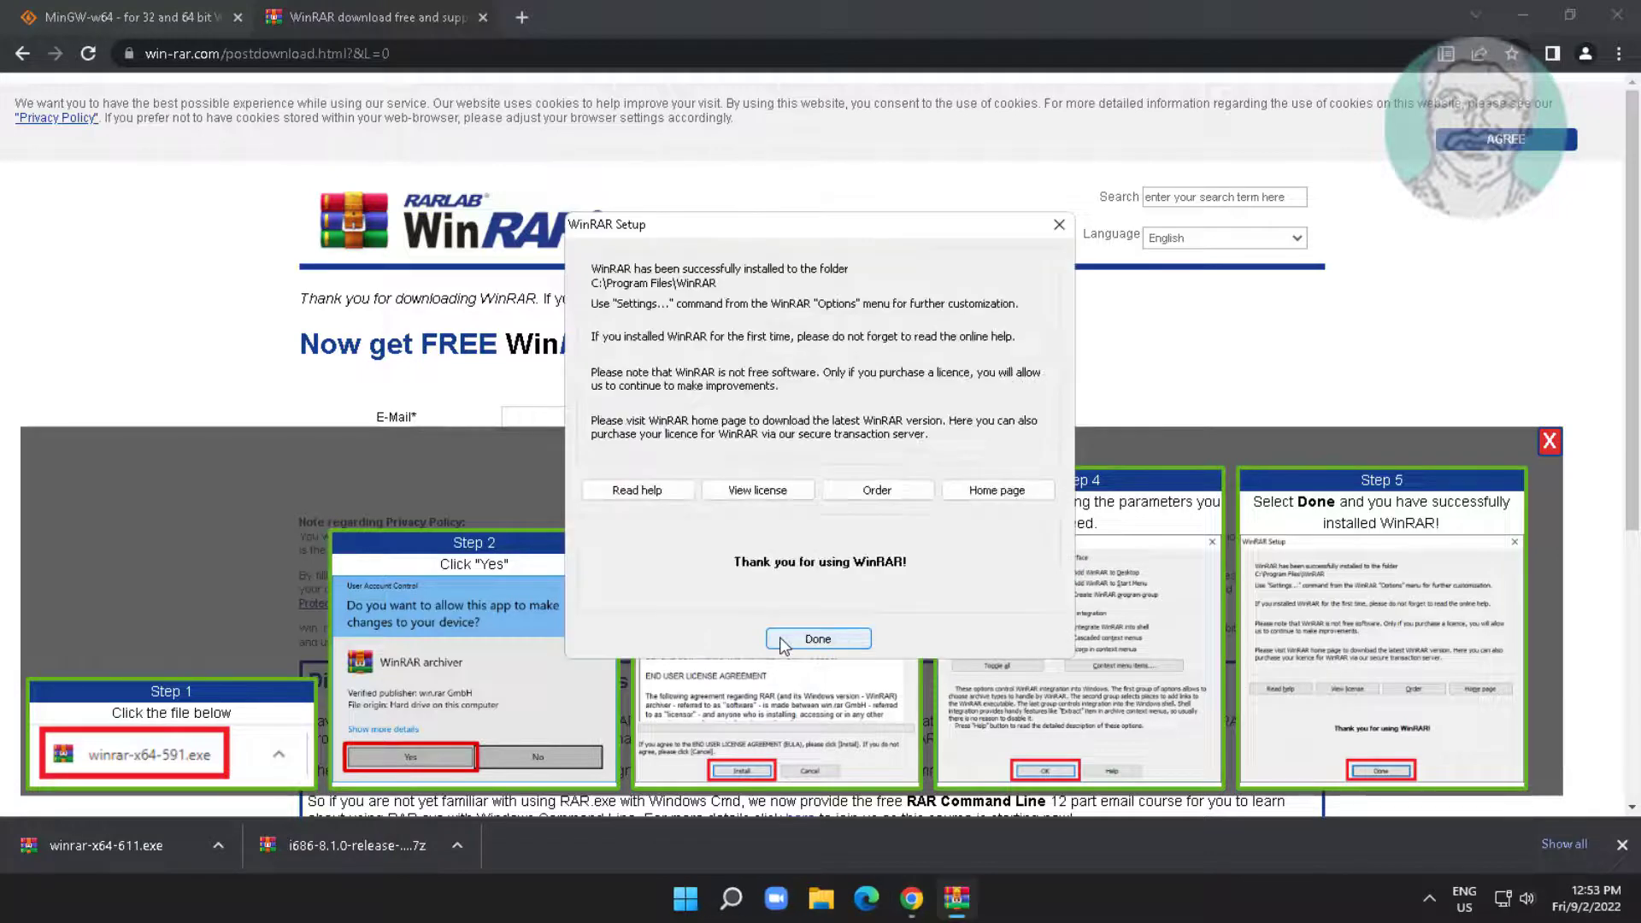
{"action": "left_click", "coordinate": [813, 639]}
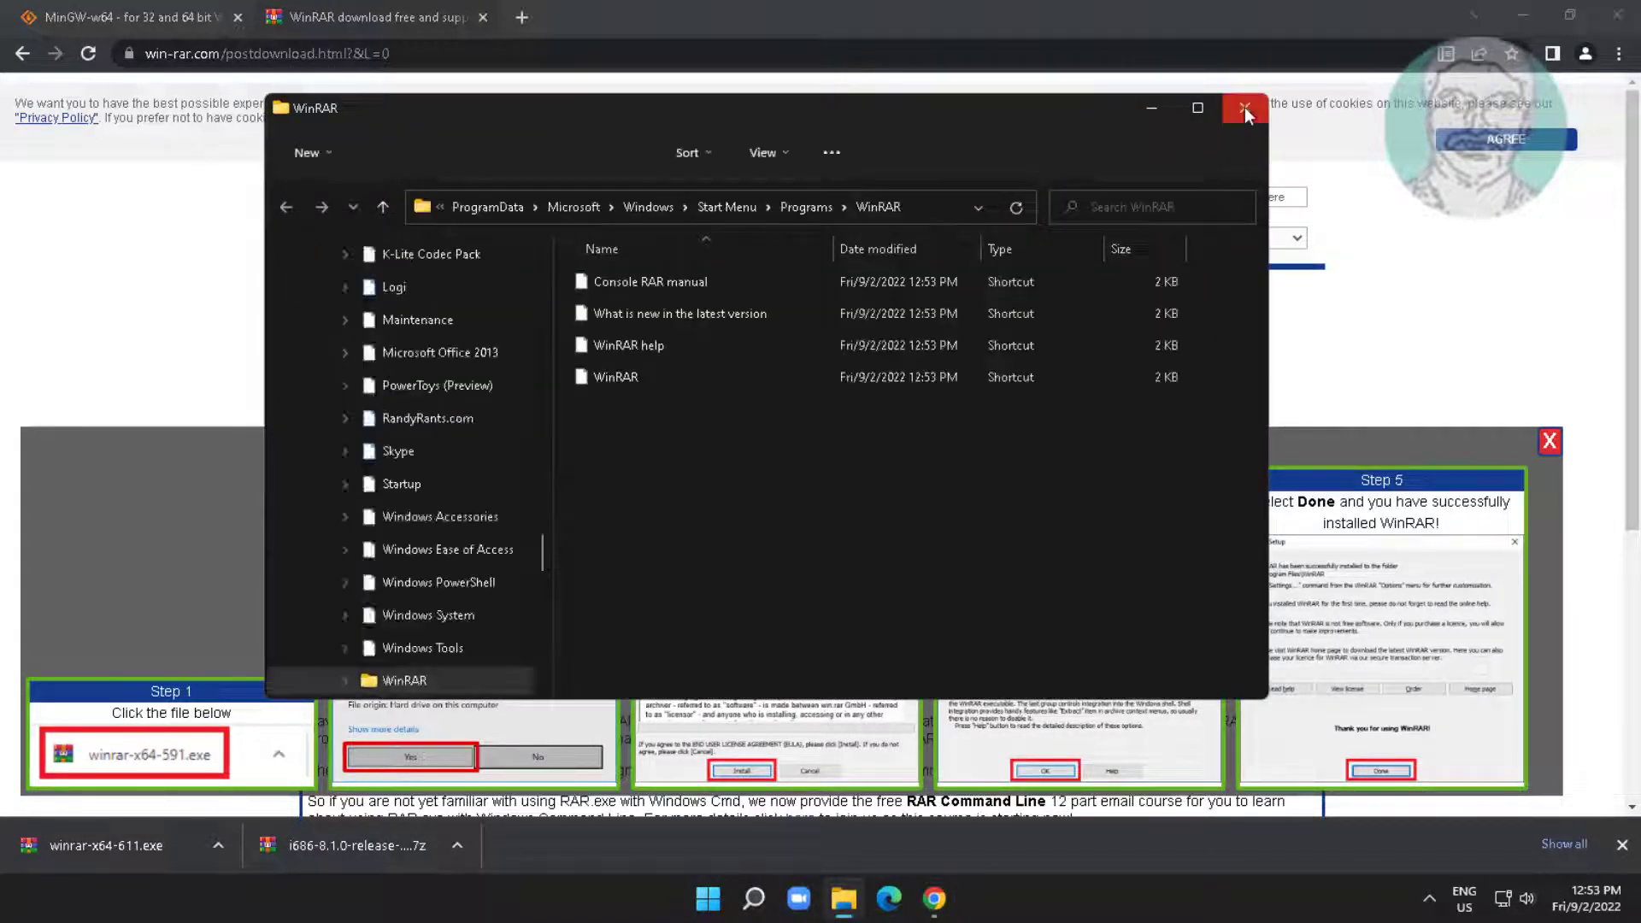
{"action": "left_click", "coordinate": [1245, 107]}
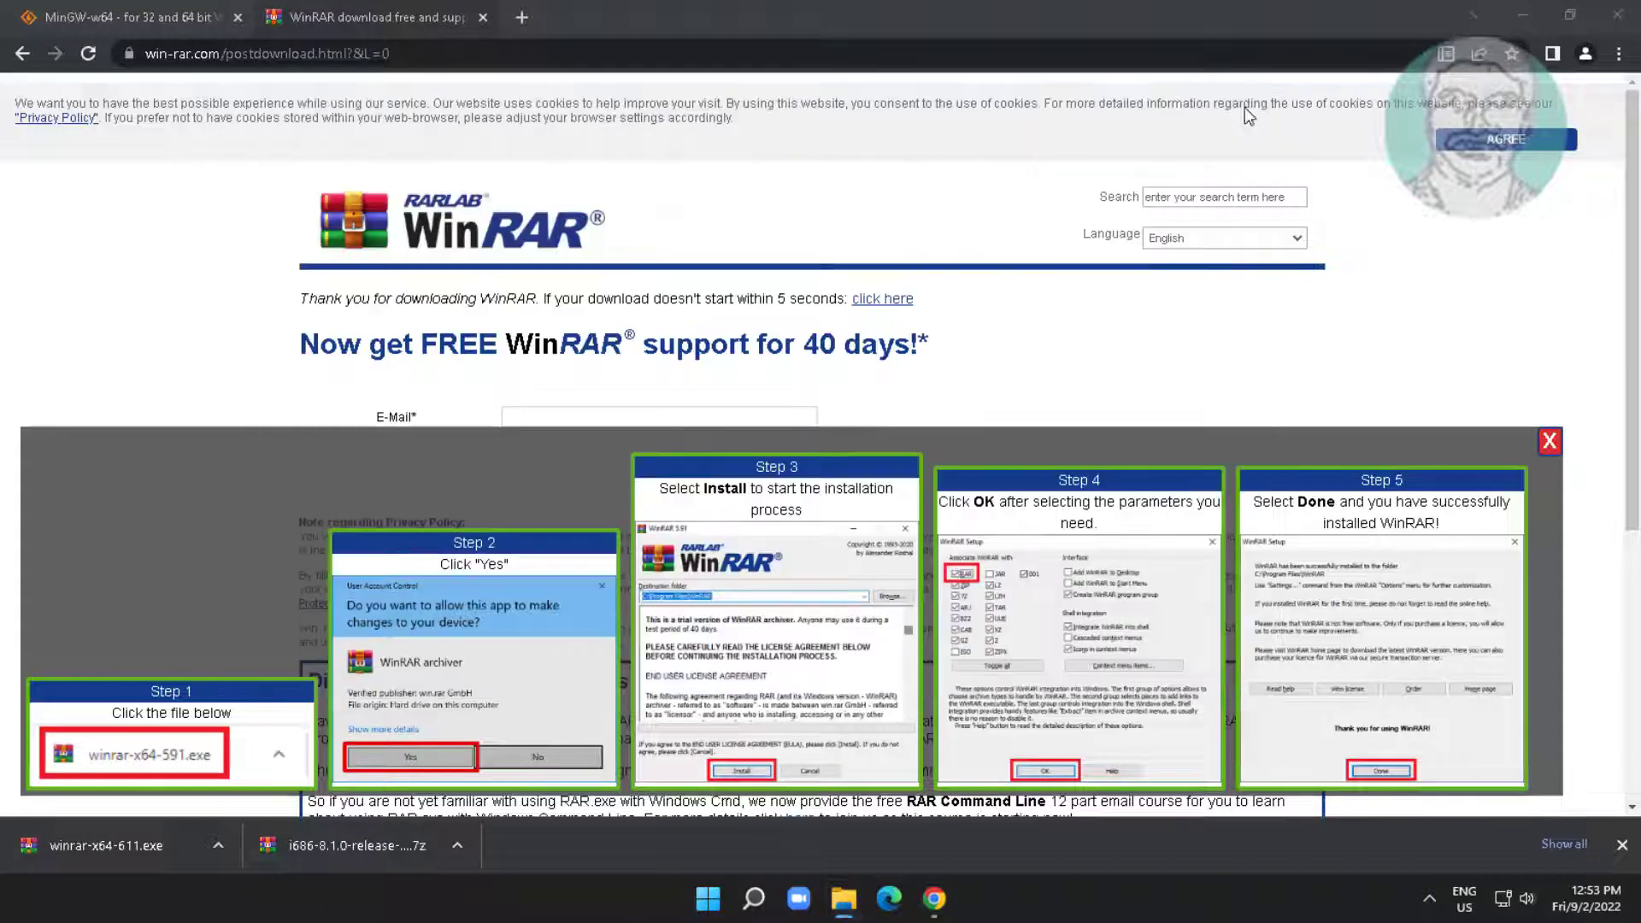
Step: Extract the MinGW archive with WinRAR into the i686-8.1.0-release-win32-dwarf-rt_v6-rev0 folder in Downloads
{"action": "left_click", "coordinate": [453, 840]}
{"action": "left_click", "coordinate": [515, 772]}
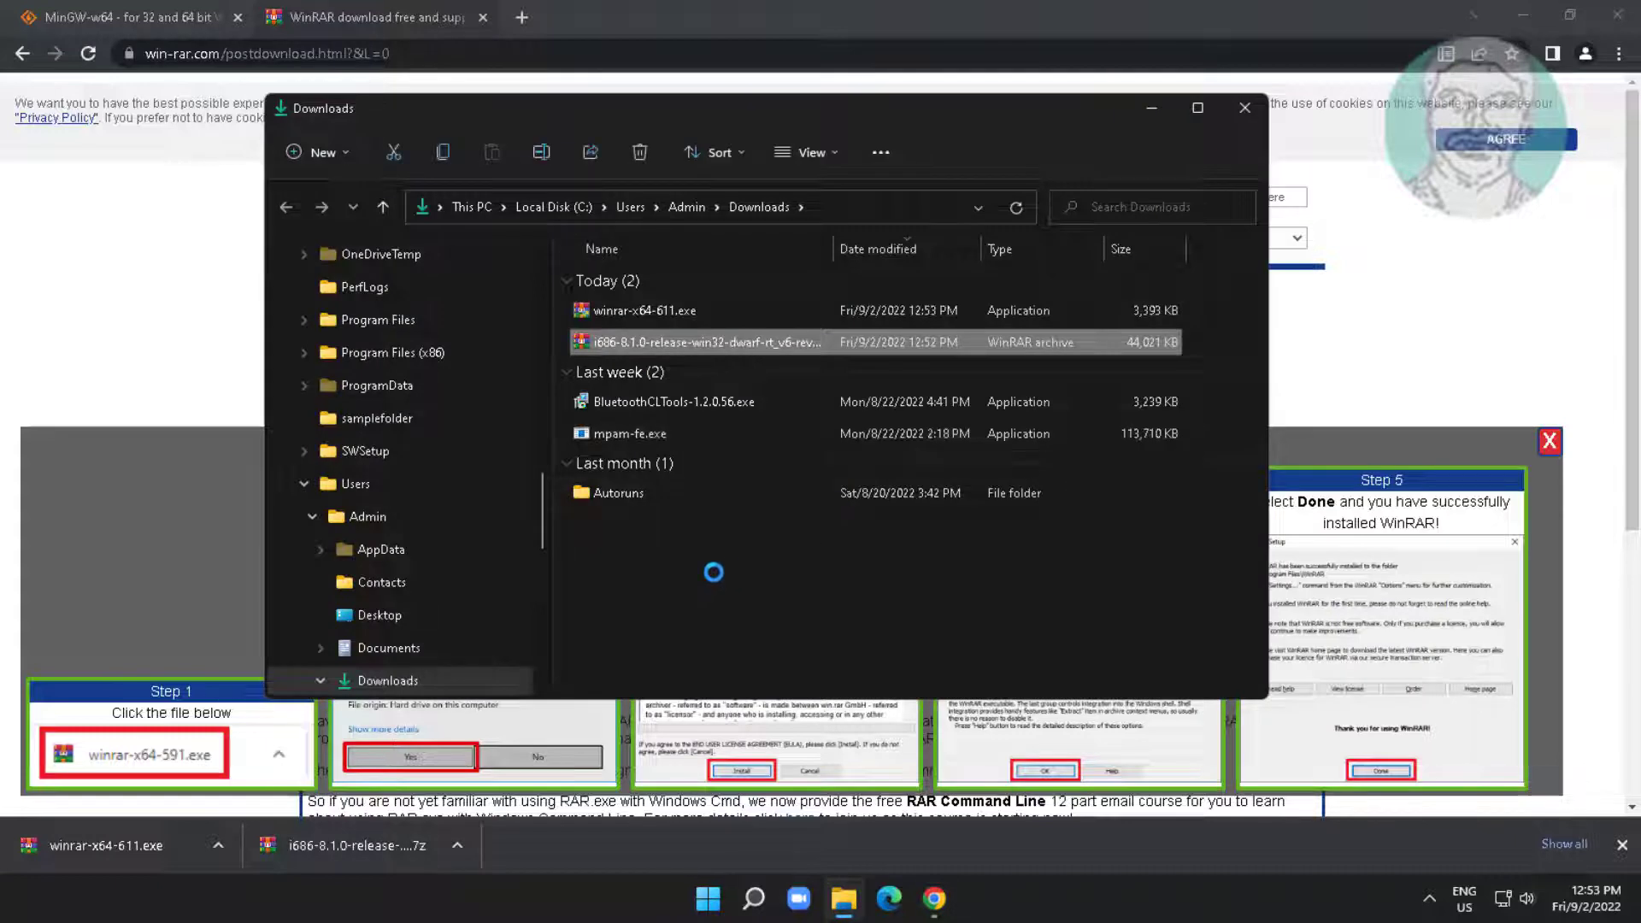
{"action": "right_click", "coordinate": [722, 338]}
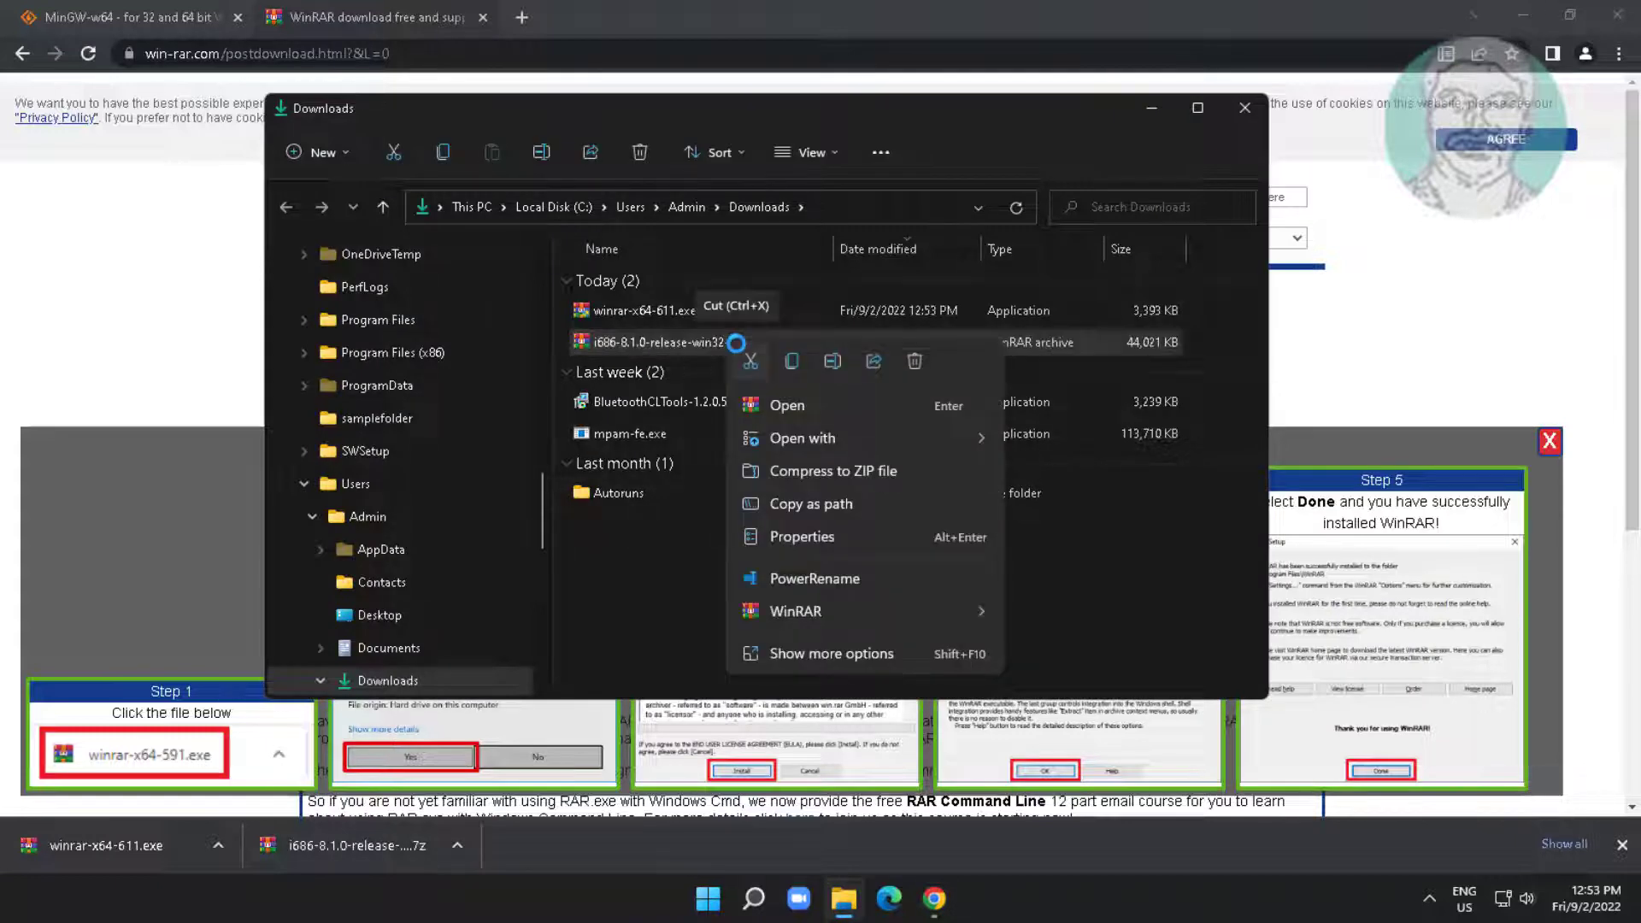
{"action": "mouse_move", "coordinate": [827, 611]}
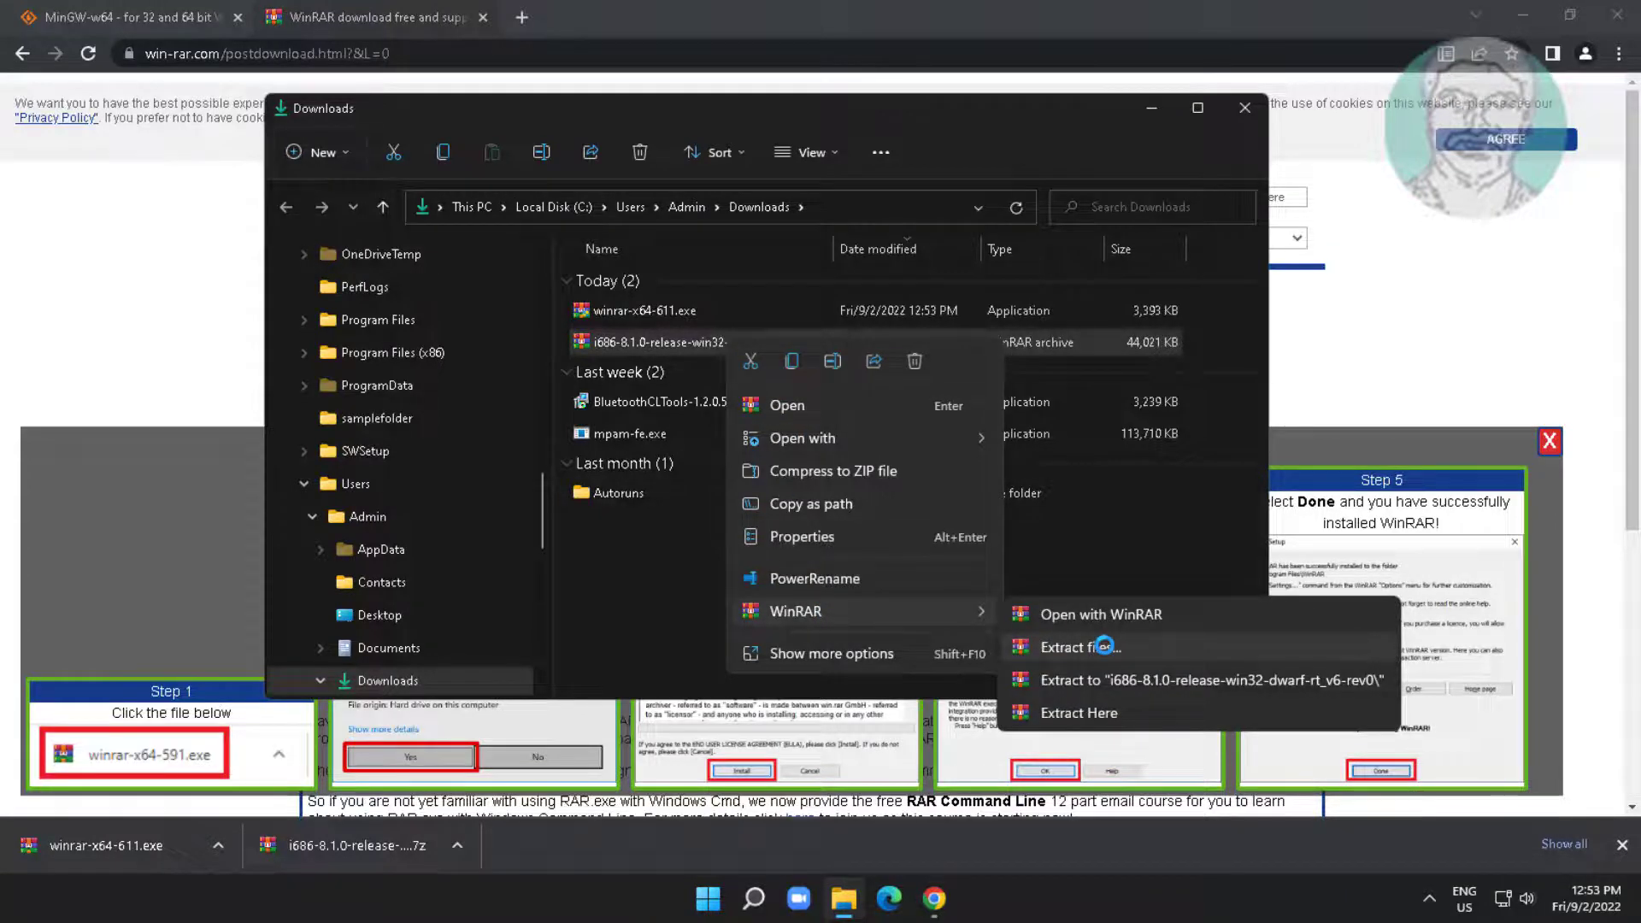
{"action": "left_click", "coordinate": [1078, 647]}
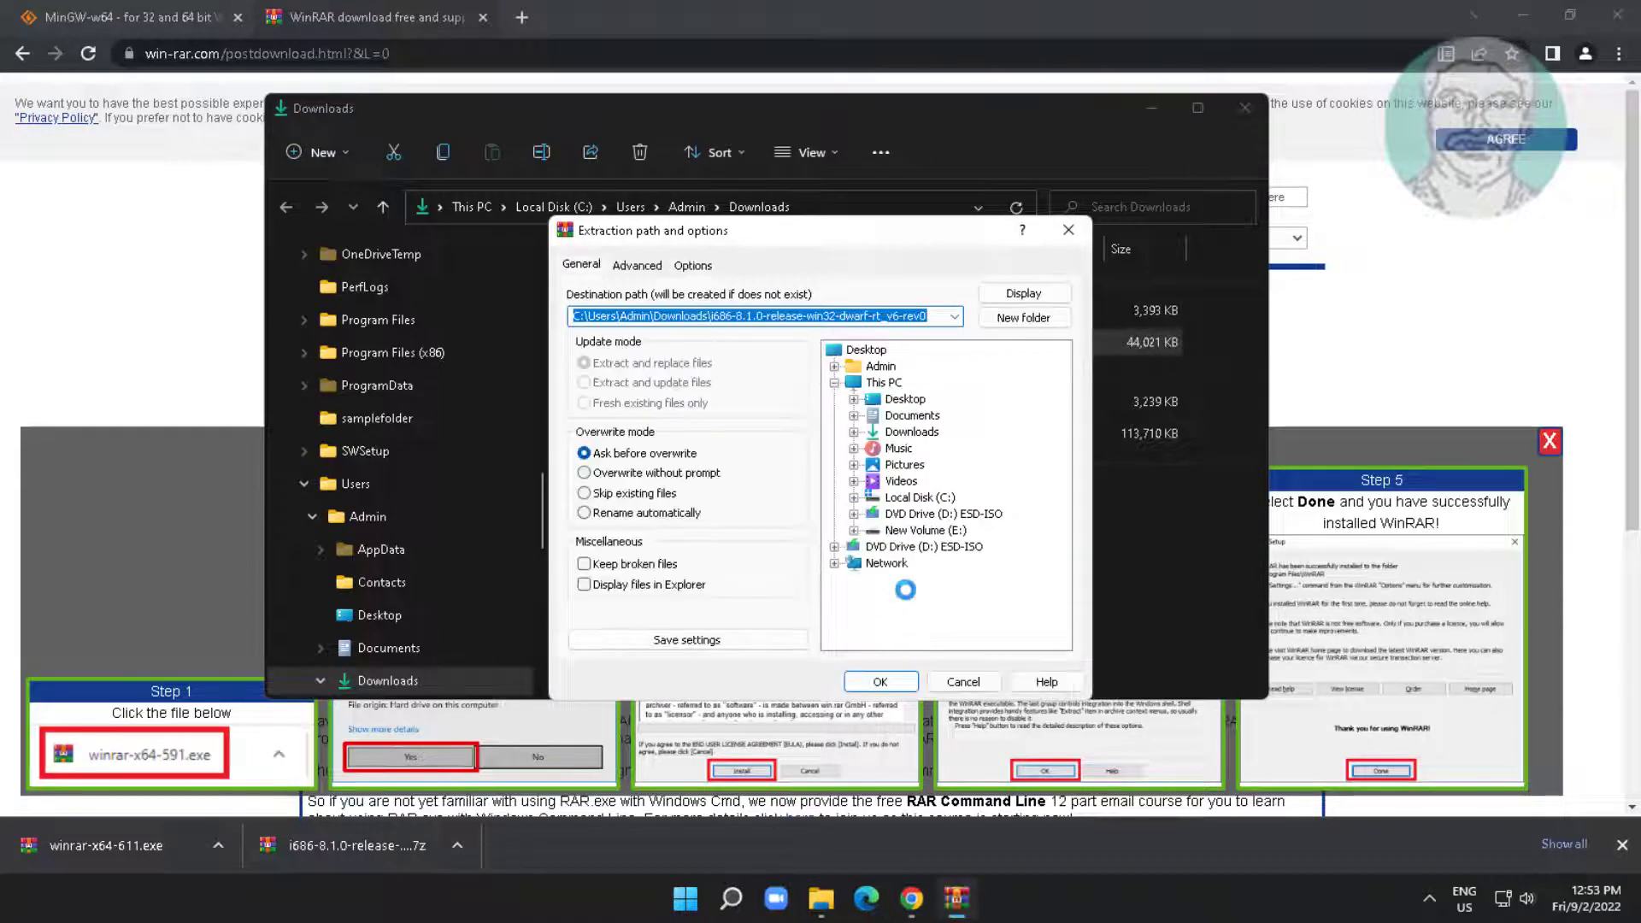
{"action": "left_click", "coordinate": [881, 683]}
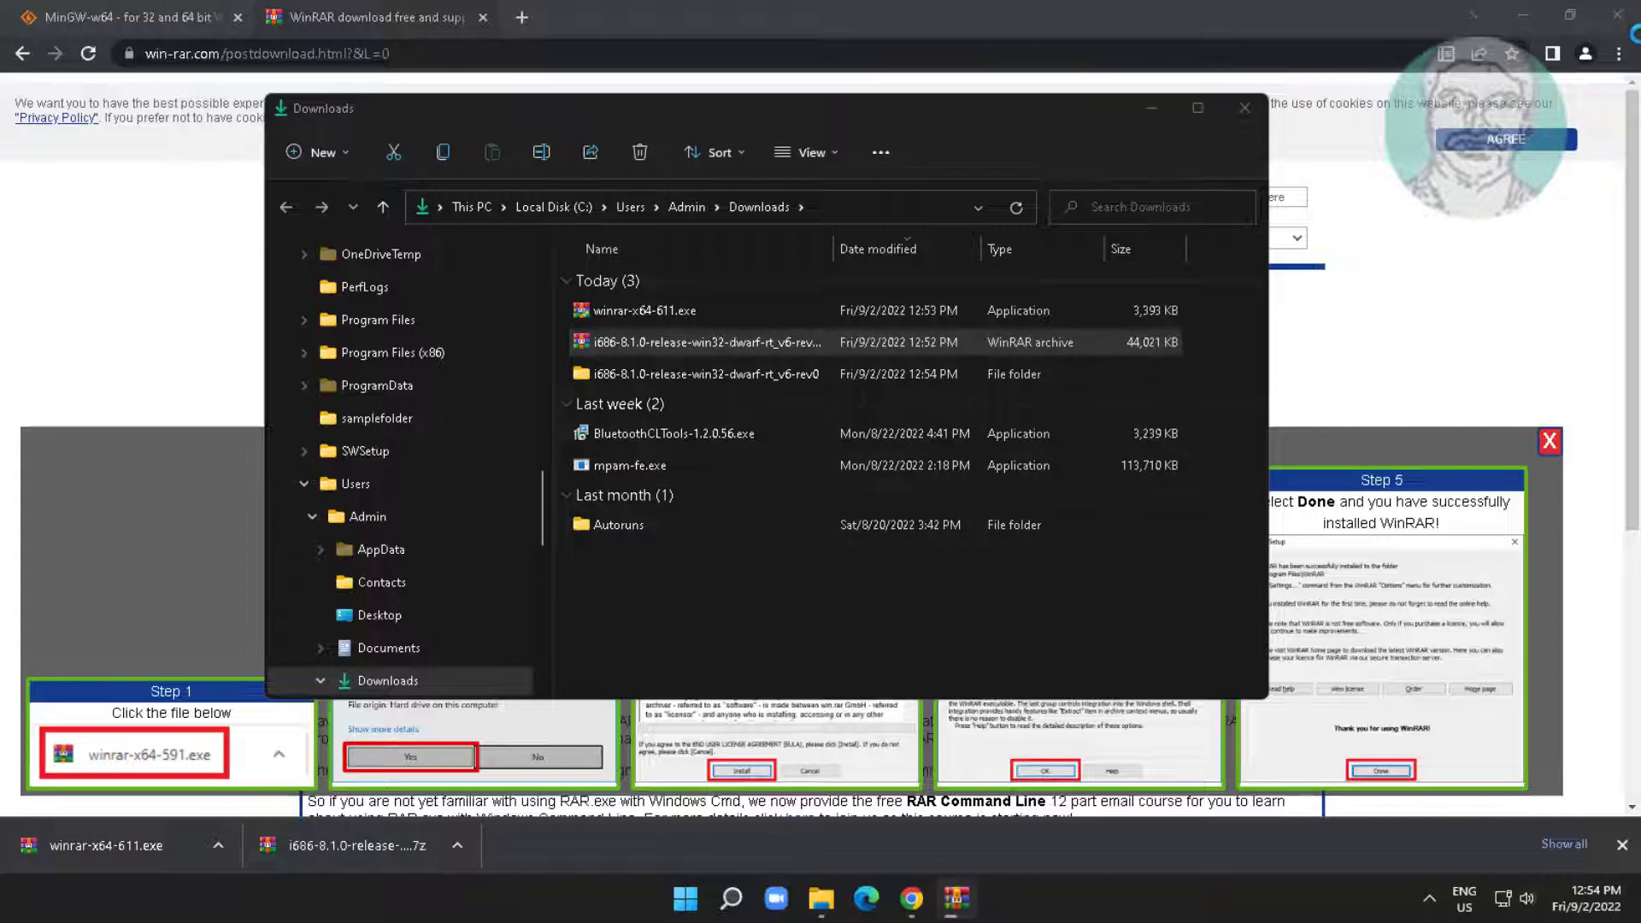
{"action": "left_click", "coordinate": [1618, 14]}
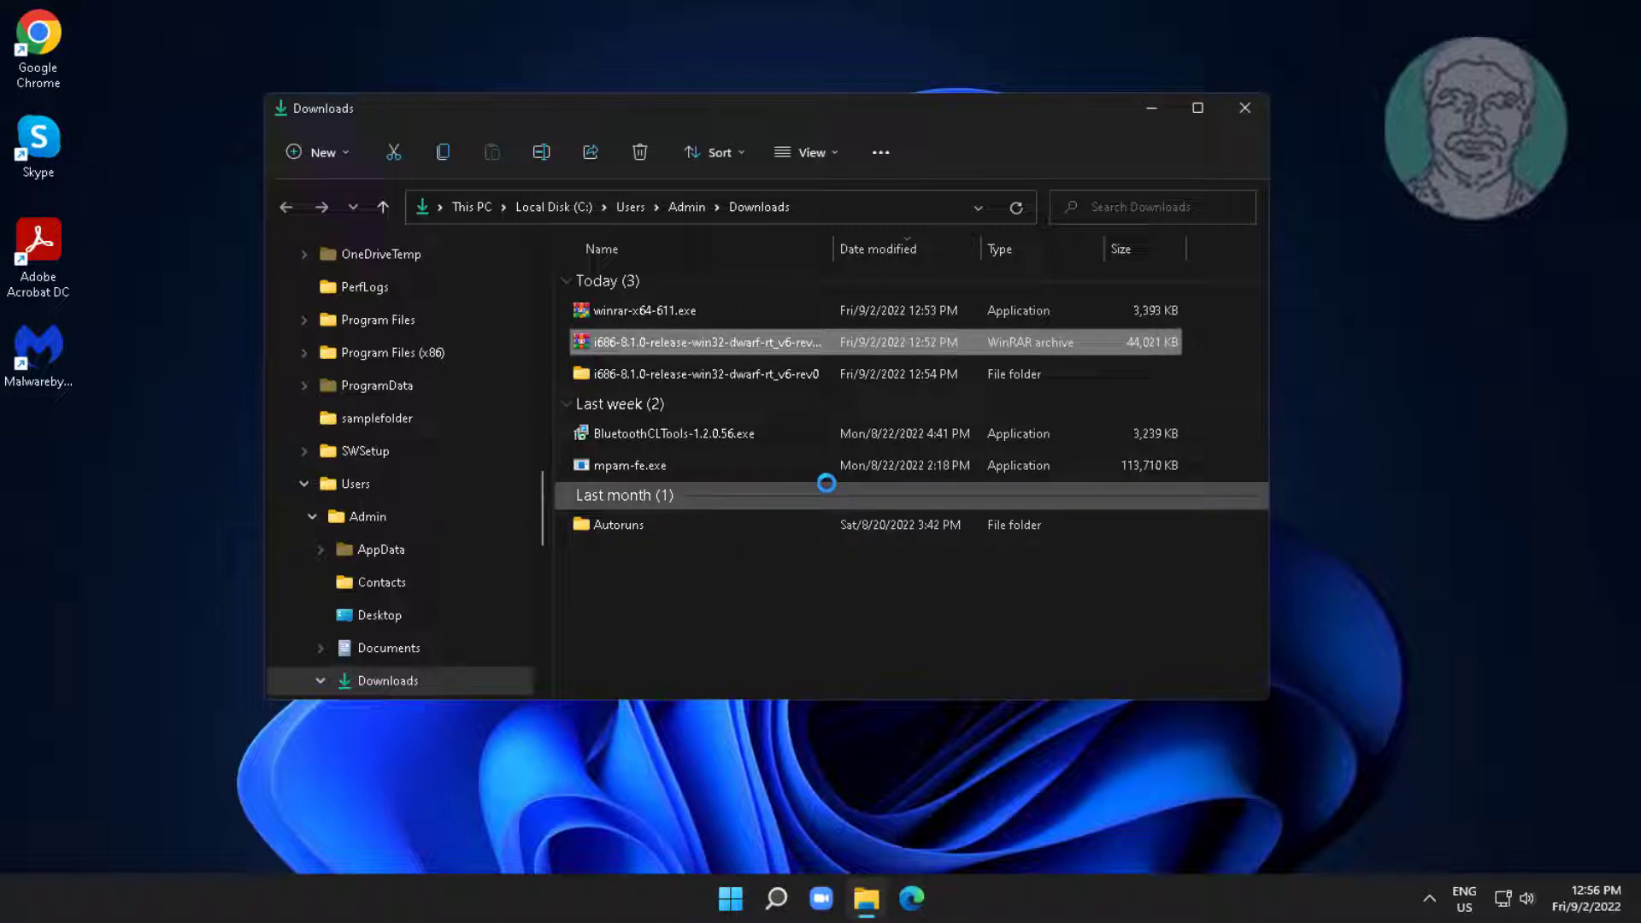
Step: Copy the mingw32 folder from the extracted i686-8.1.0 folder
{"action": "left_click", "coordinate": [725, 374]}
{"action": "double_click", "coordinate": [725, 374]}
{"action": "left_click", "coordinate": [626, 275]}
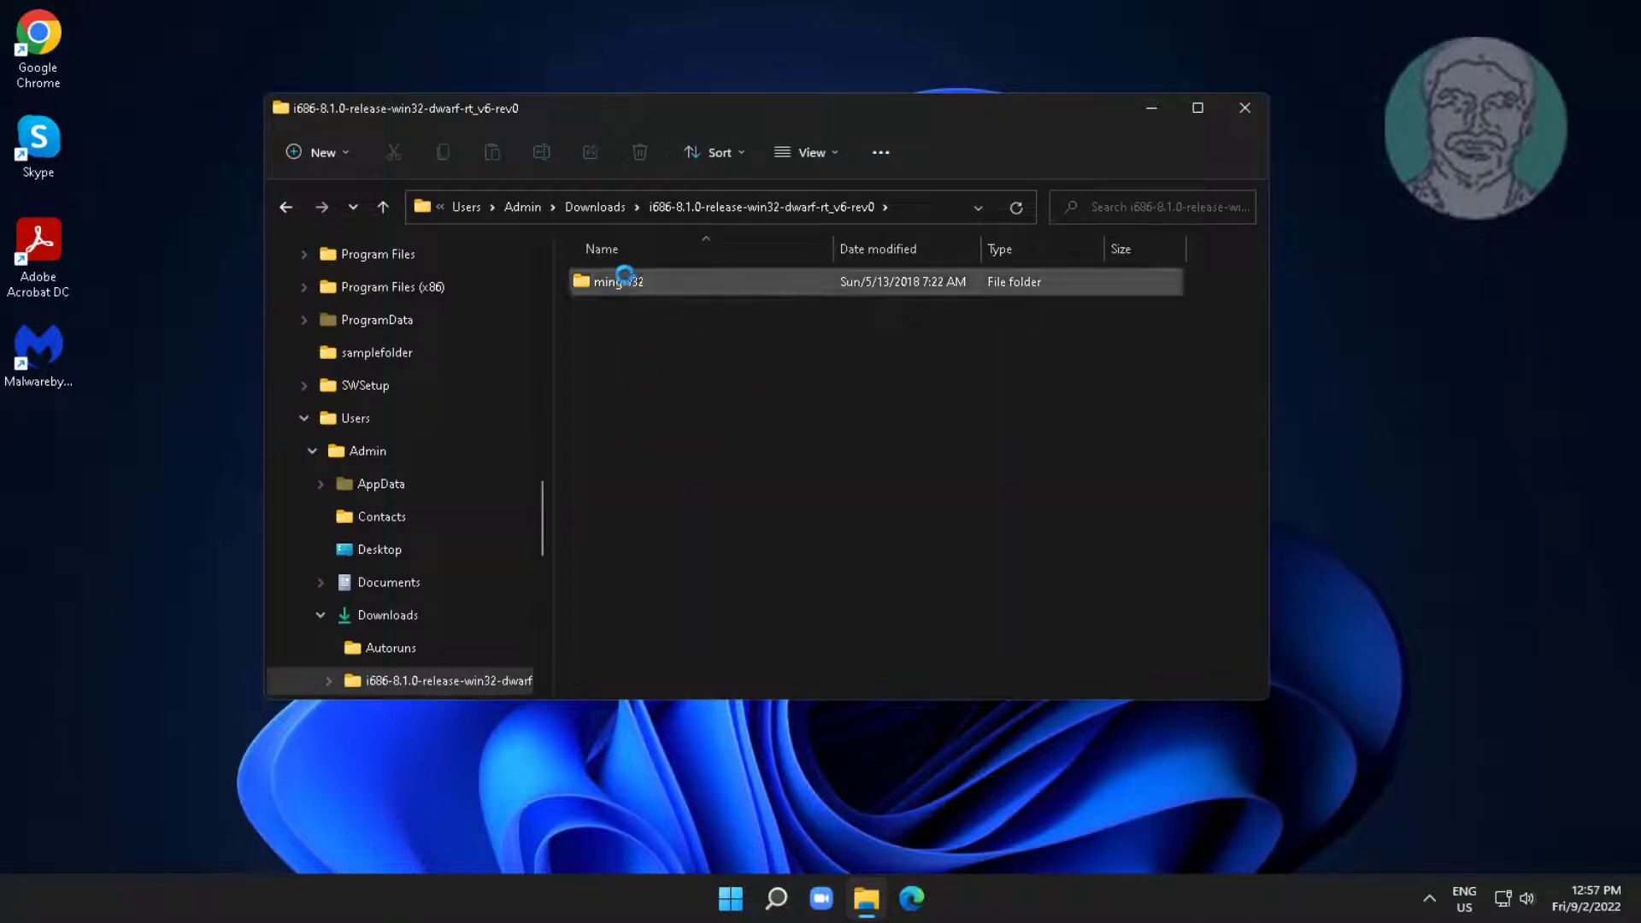
{"action": "right_click", "coordinate": [626, 276]}
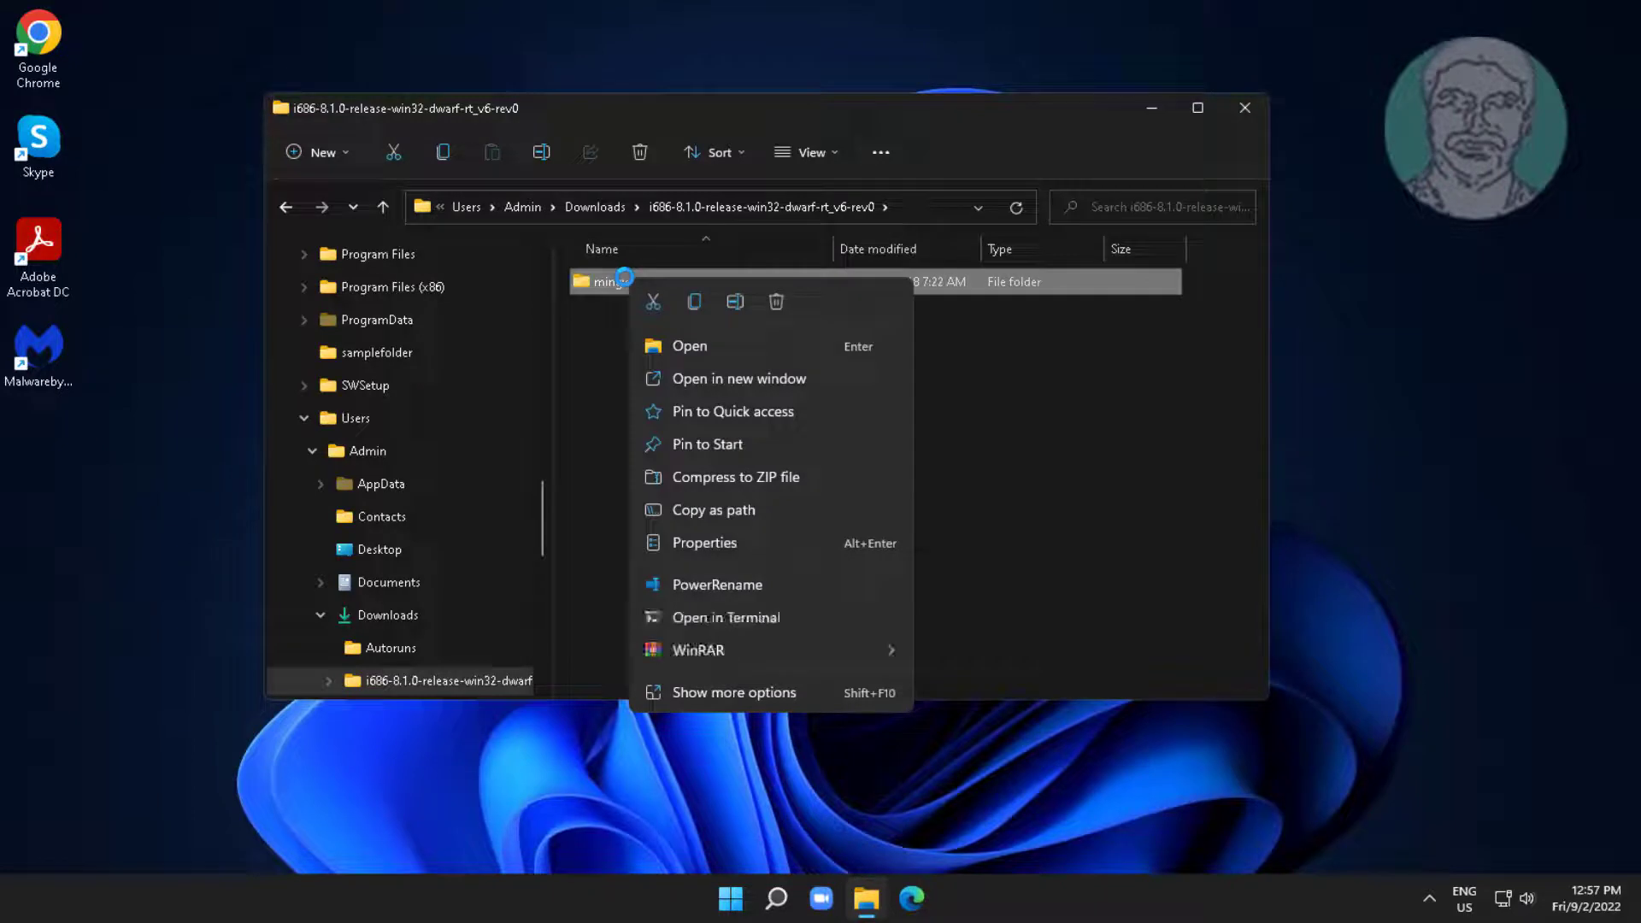
{"action": "left_click", "coordinate": [694, 301]}
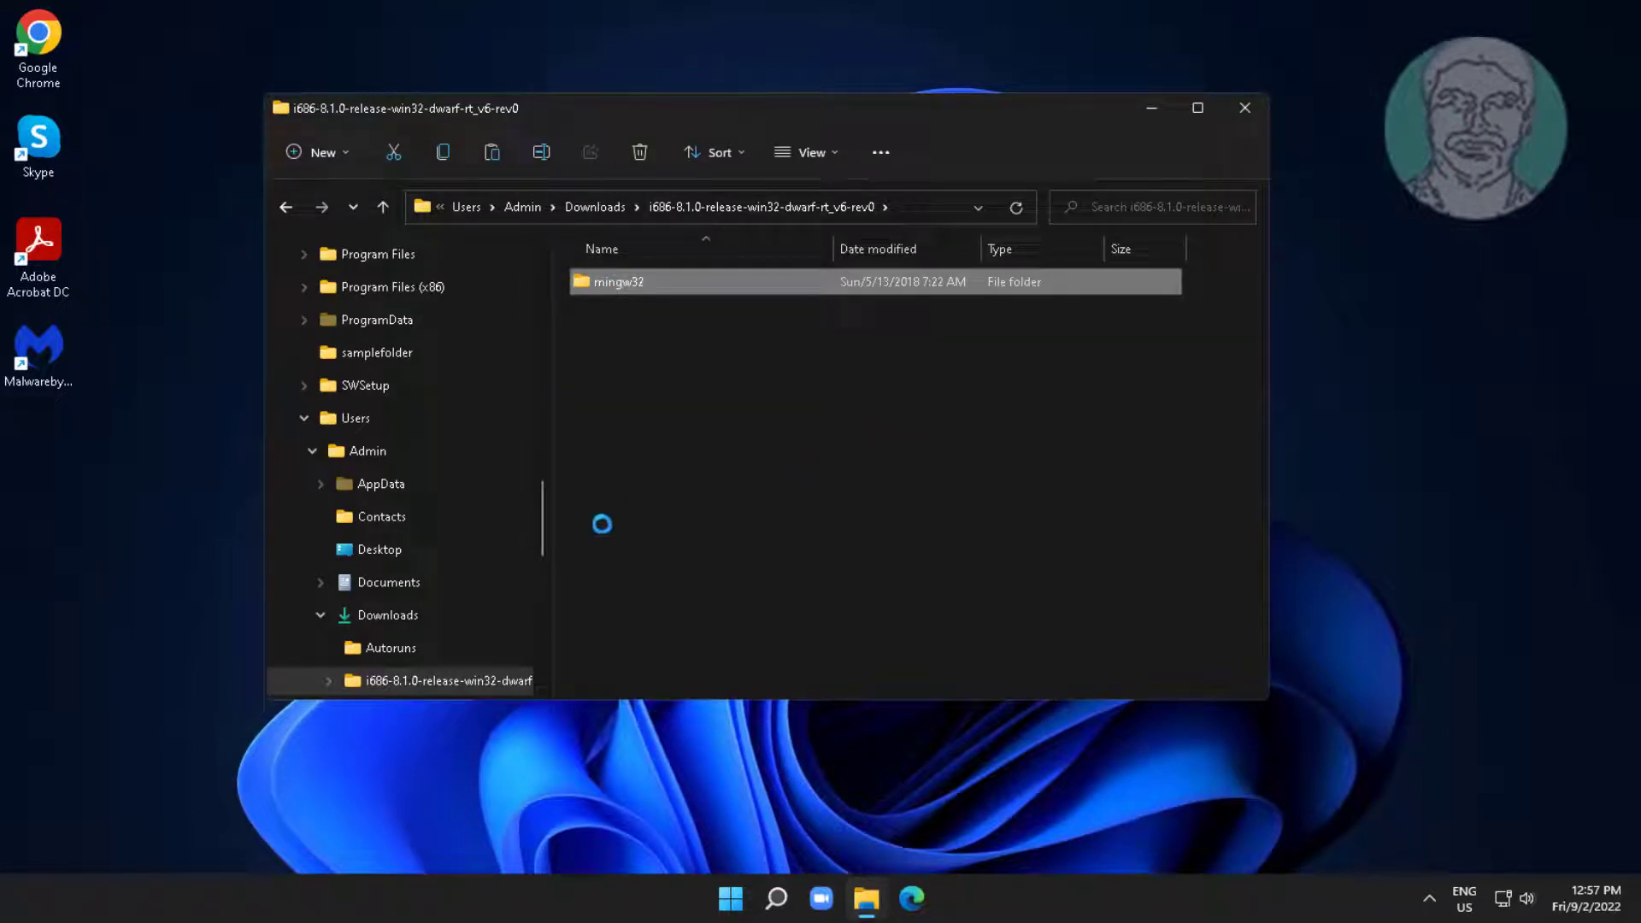
{"action": "left_click_drag", "start_coordinate": [541, 533], "coordinate": [552, 283]}
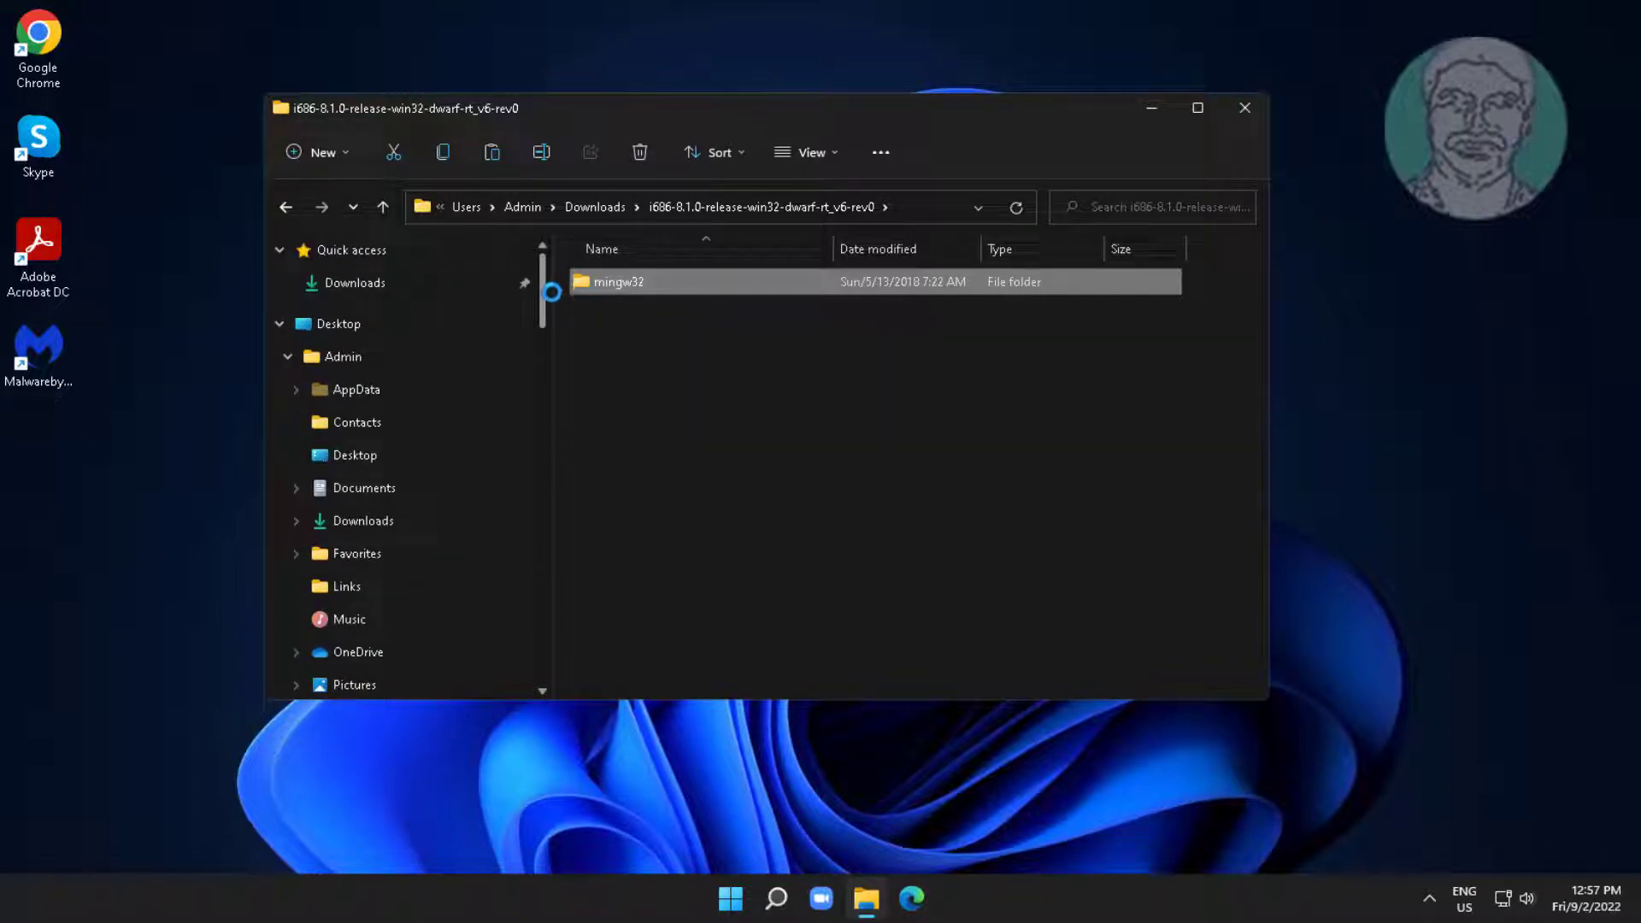
{"action": "left_click_drag", "start_coordinate": [538, 306], "coordinate": [537, 366]}
Step: Paste mingw32 into C:\Windows, granting administrator permission for the copy
{"action": "left_click", "coordinate": [363, 484]}
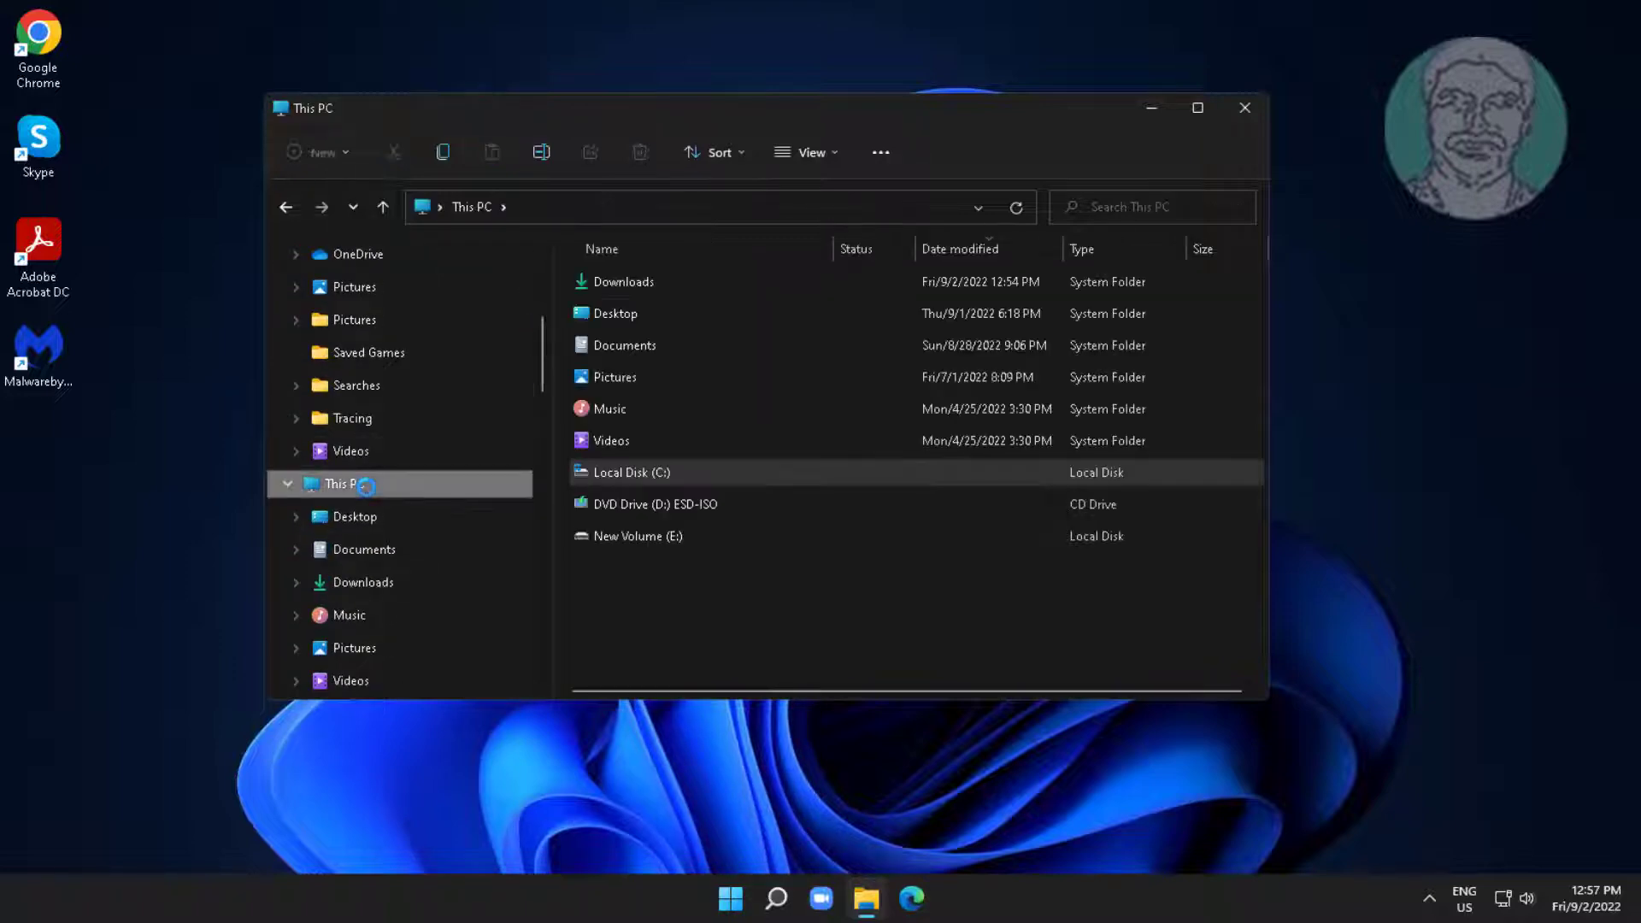
{"action": "double_click", "coordinate": [690, 469]}
{"action": "left_click", "coordinate": [689, 468]}
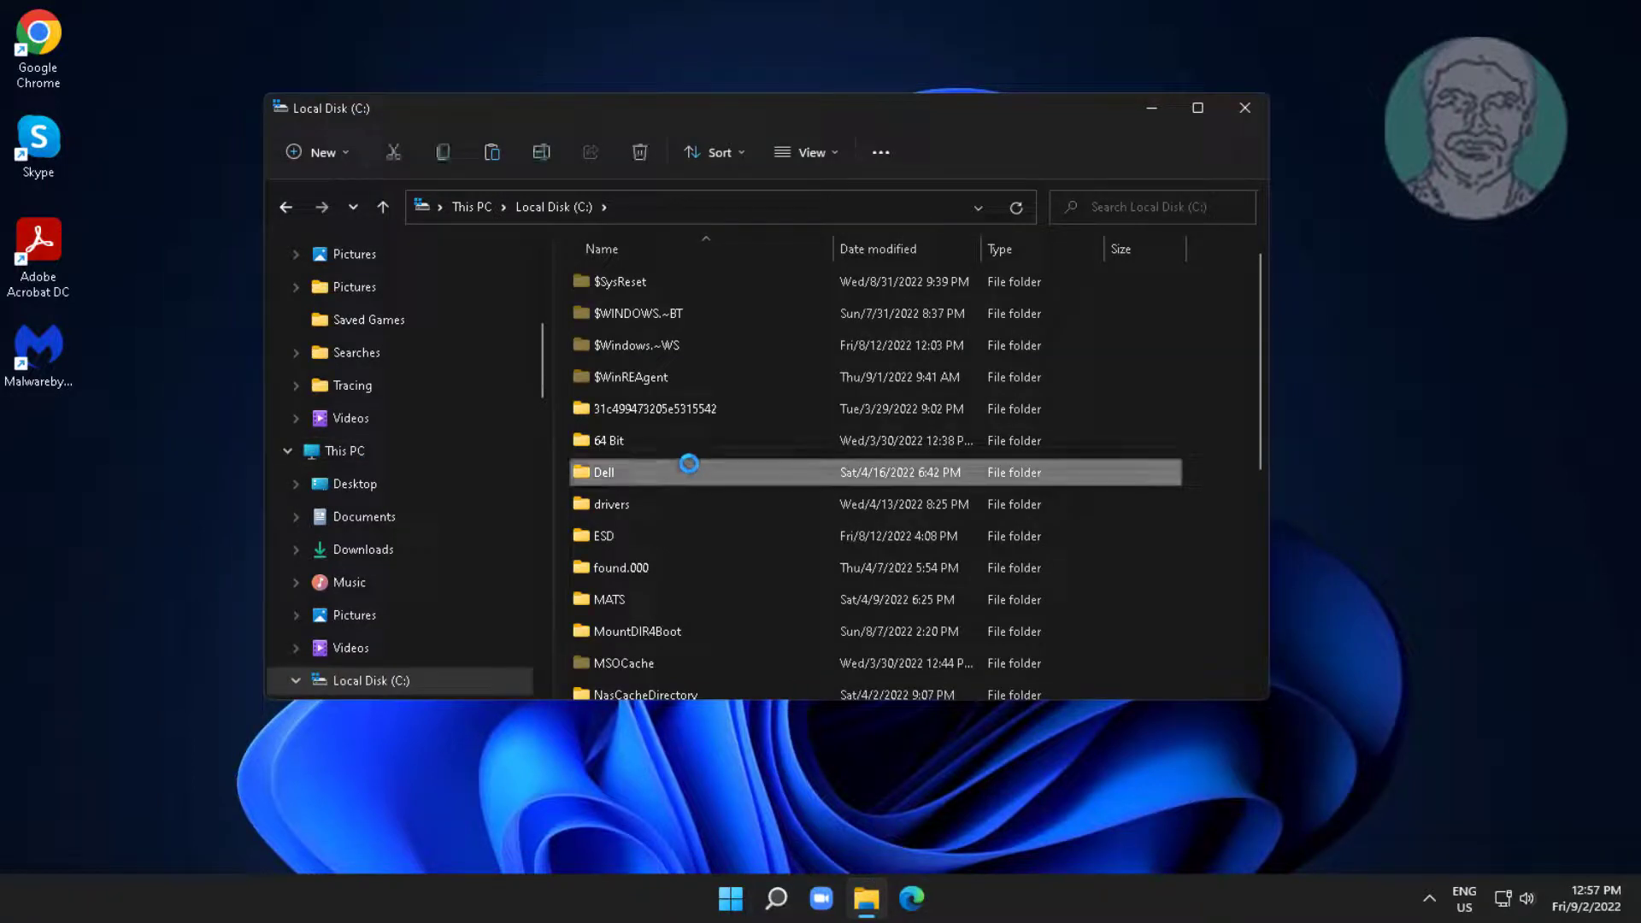
{"action": "scroll", "coordinate": [689, 479], "scroll_direction": "down", "scroll_amount": 4}
{"action": "double_click", "coordinate": [647, 558]}
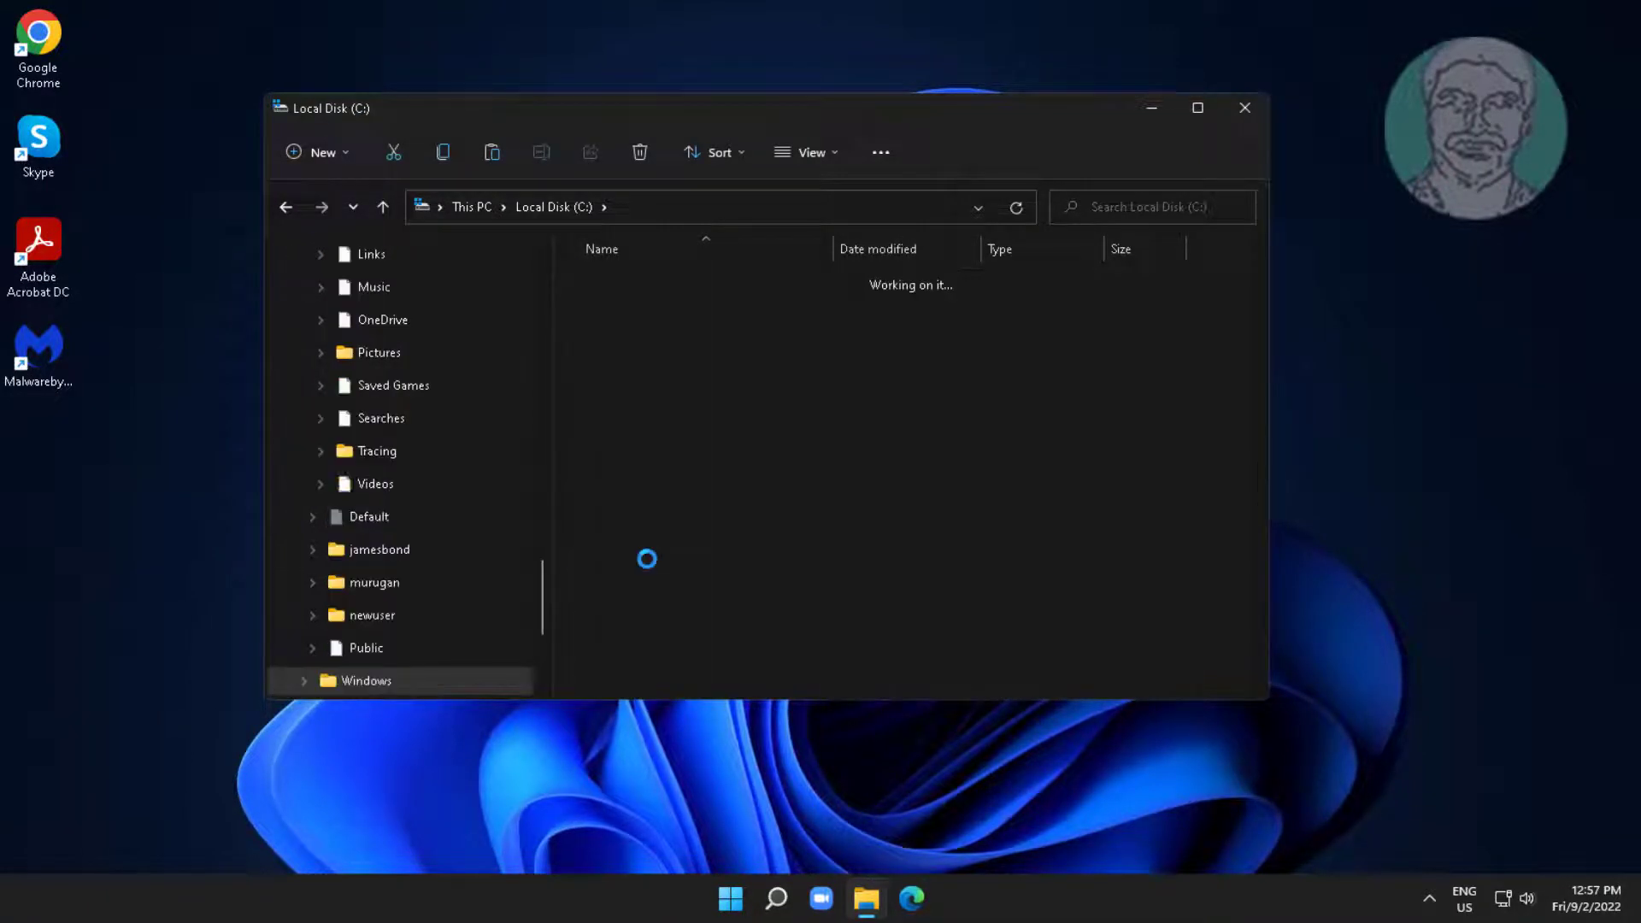
{"action": "scroll", "coordinate": [1130, 599], "scroll_direction": "down", "scroll_amount": 20}
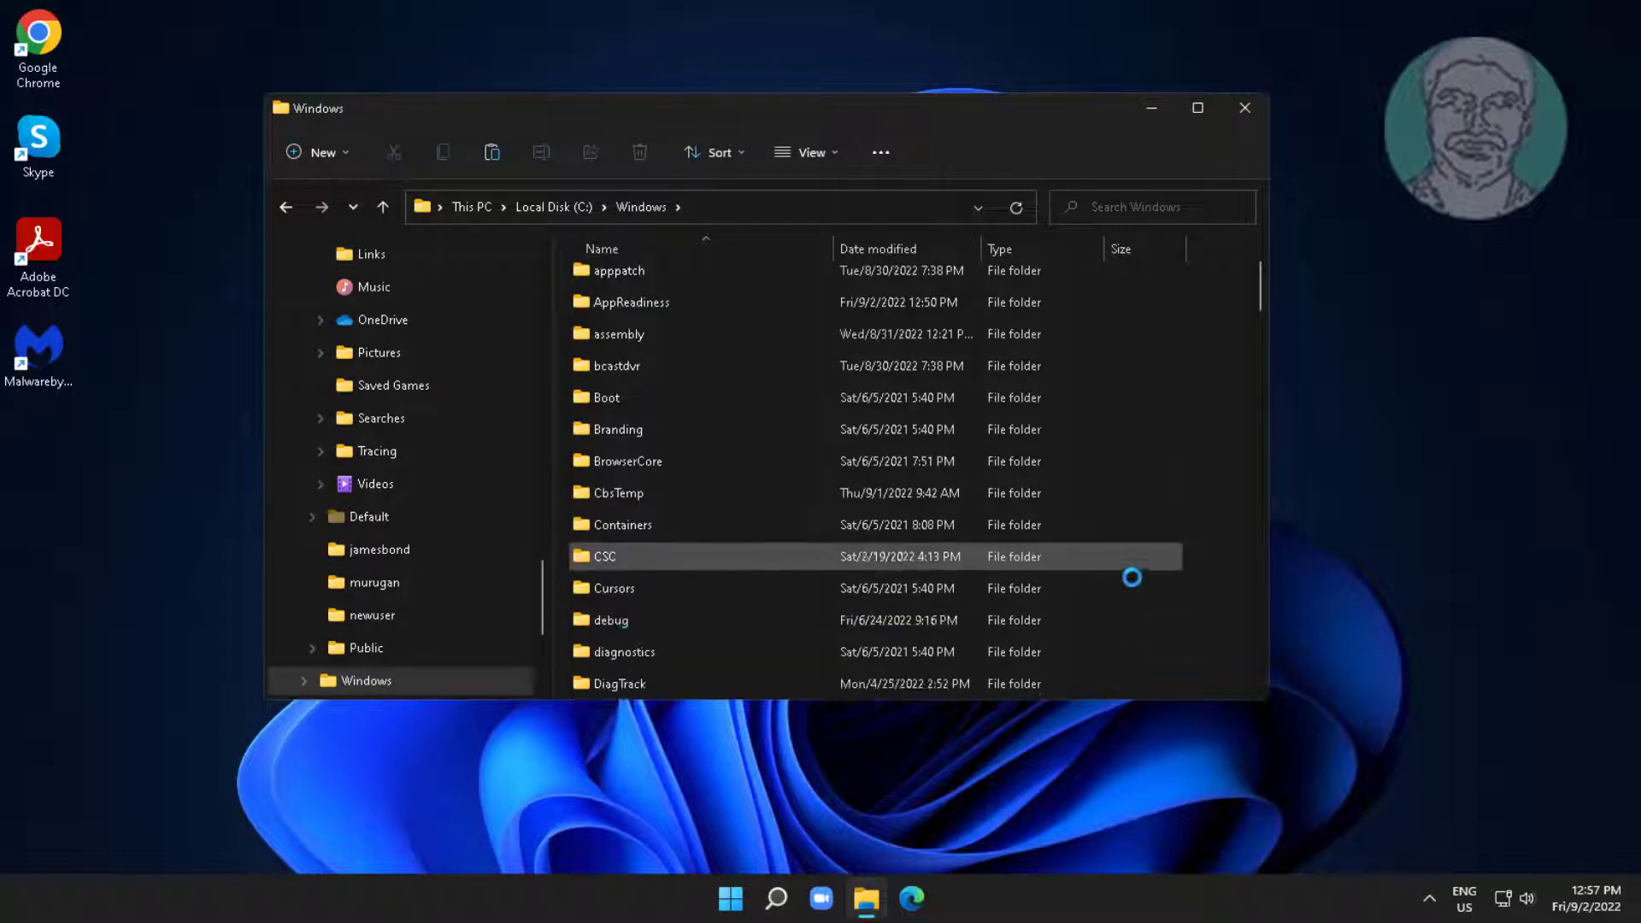
{"action": "scroll", "coordinate": [1128, 588], "scroll_direction": "down", "scroll_amount": 15}
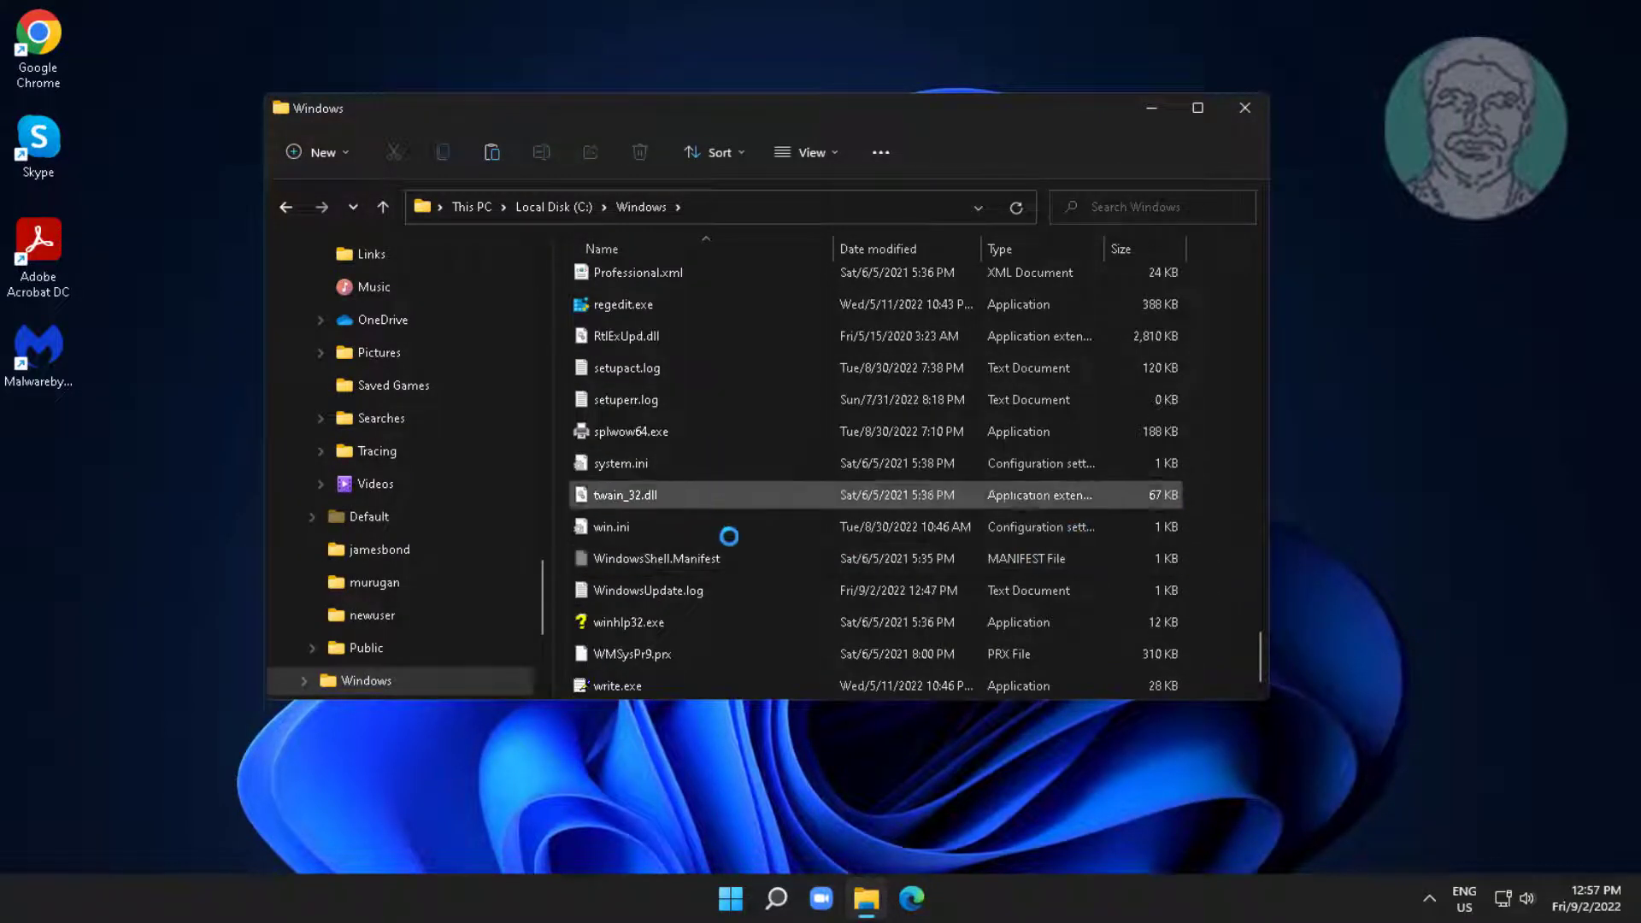
{"action": "right_click", "coordinate": [767, 505]}
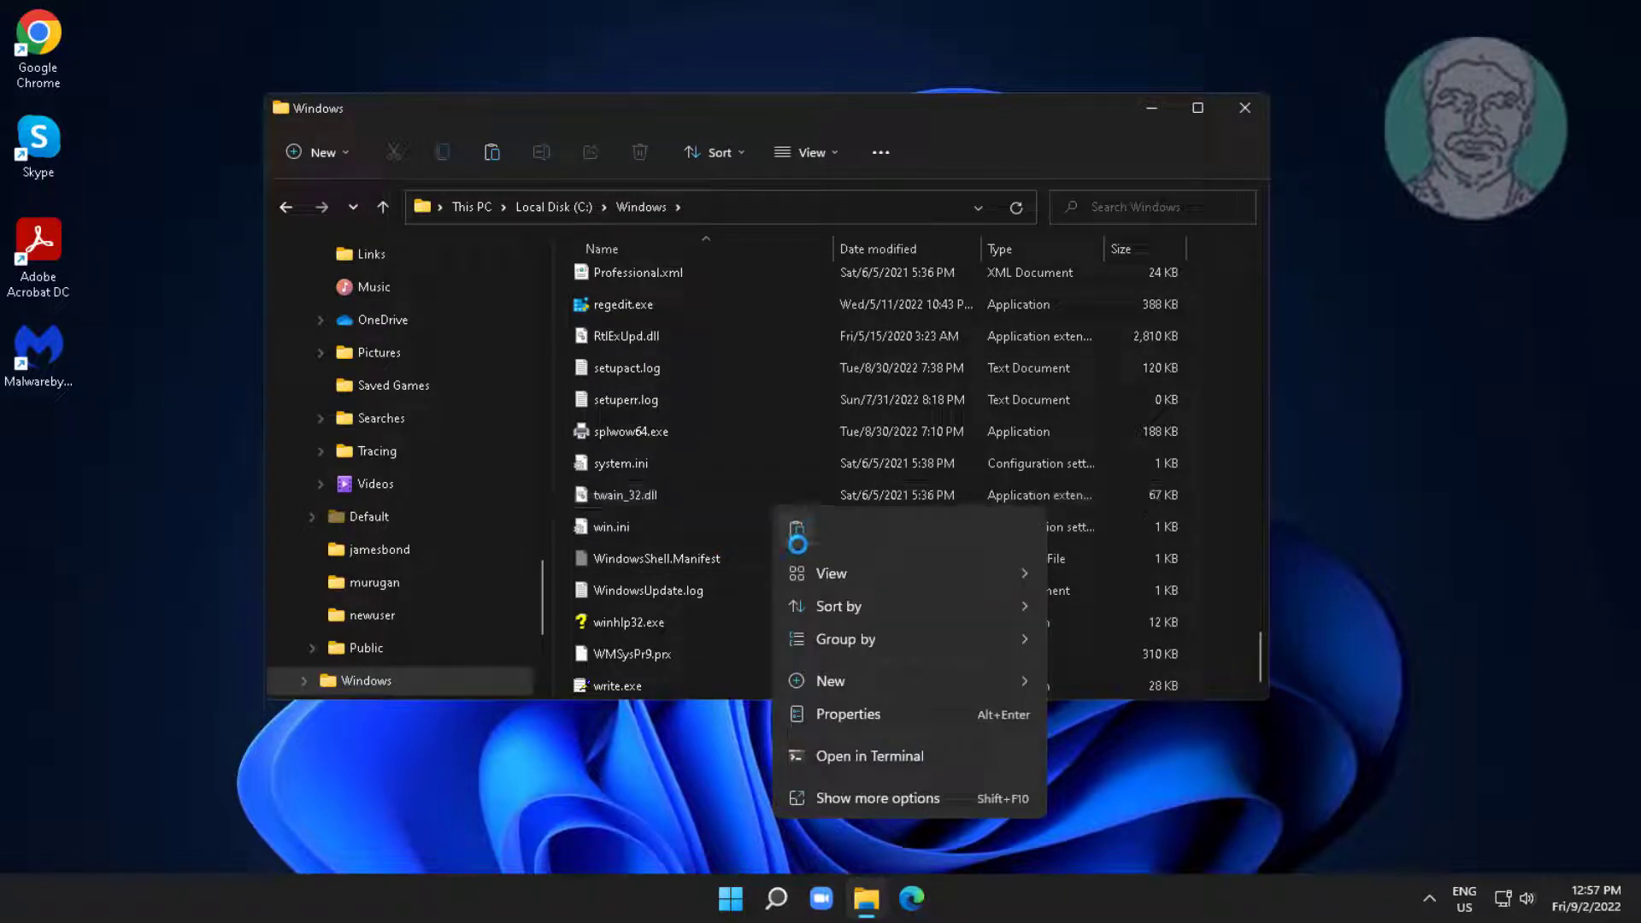
{"action": "key", "text": "Escape"}
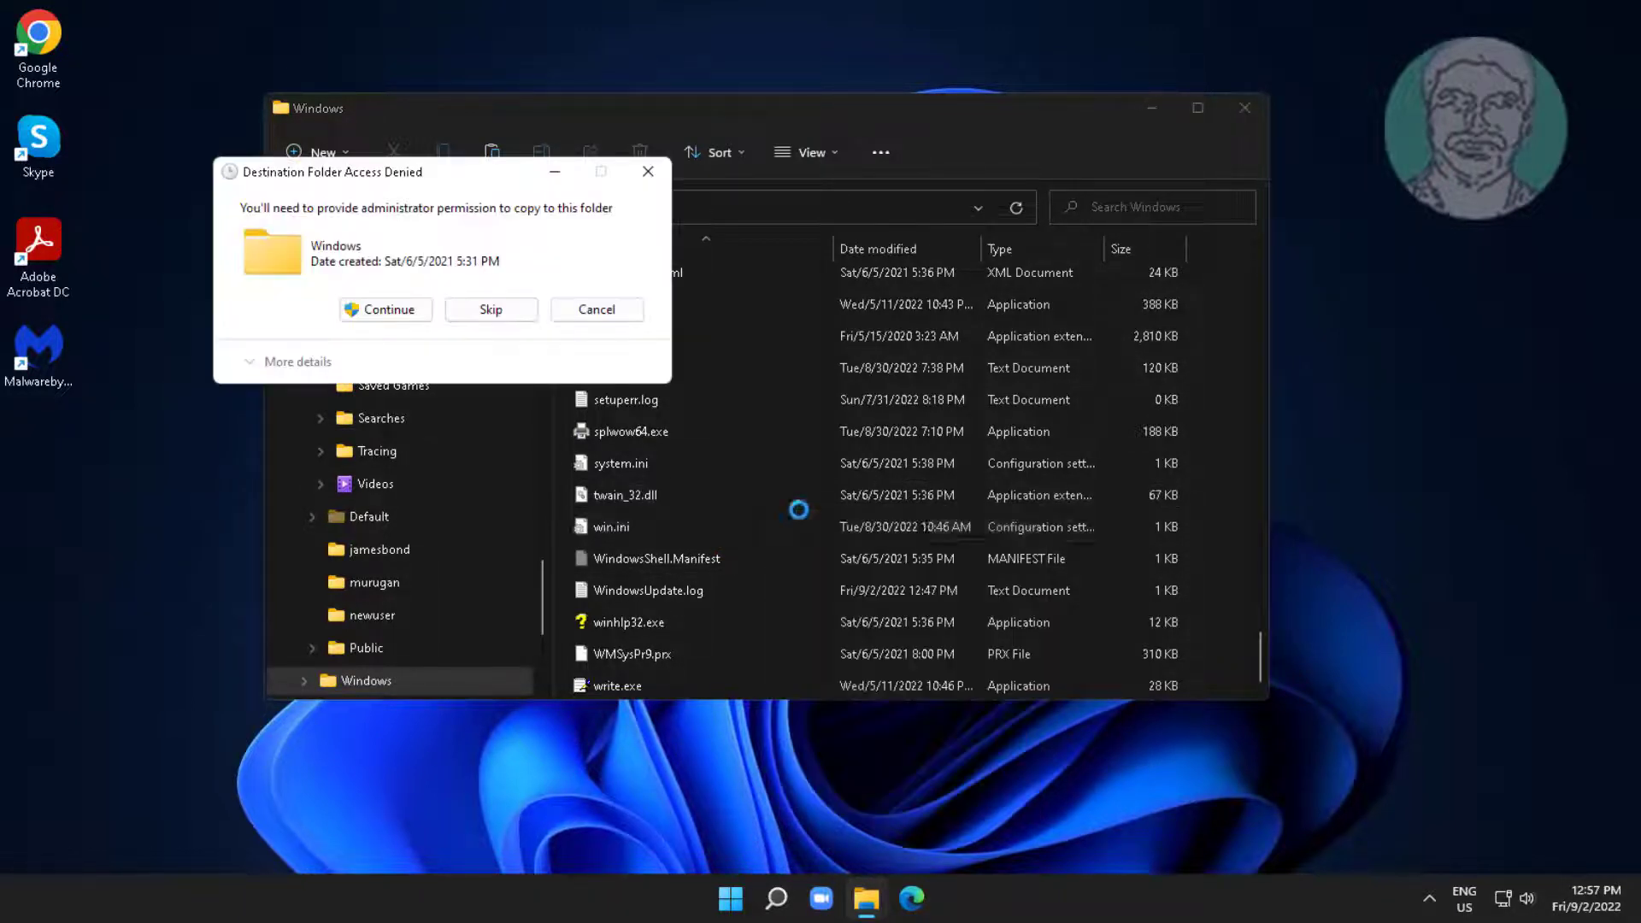
{"action": "left_click", "coordinate": [360, 312]}
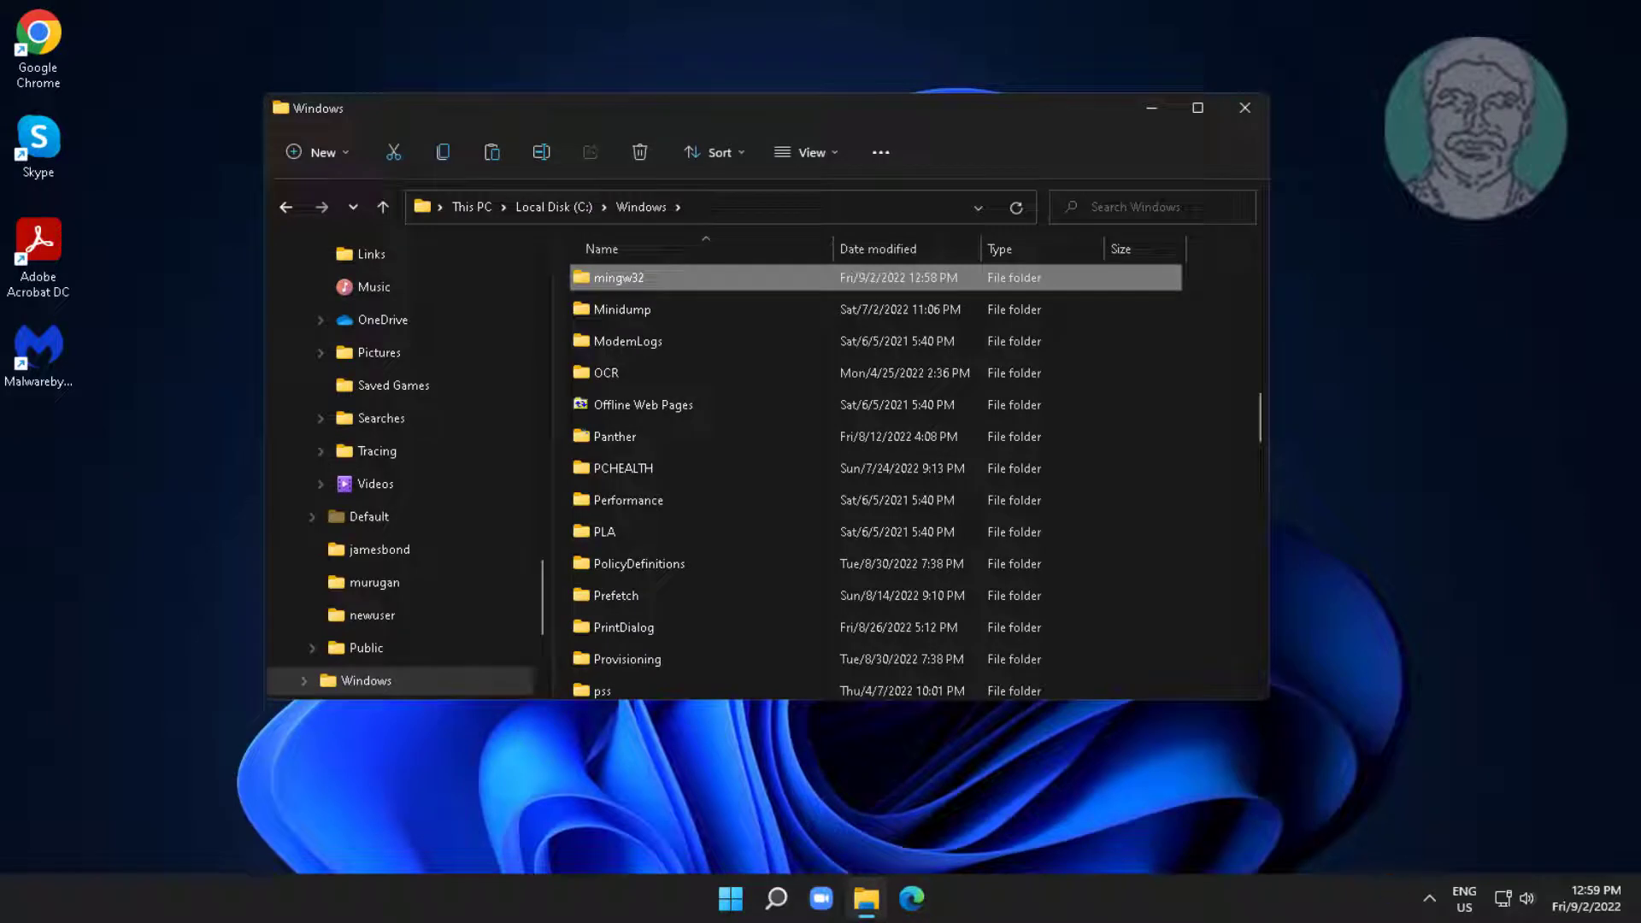
Step: Open C:\Windows\mingw32\bin, copy its path from the address bar, and minimize the window
{"action": "double_click", "coordinate": [636, 277]}
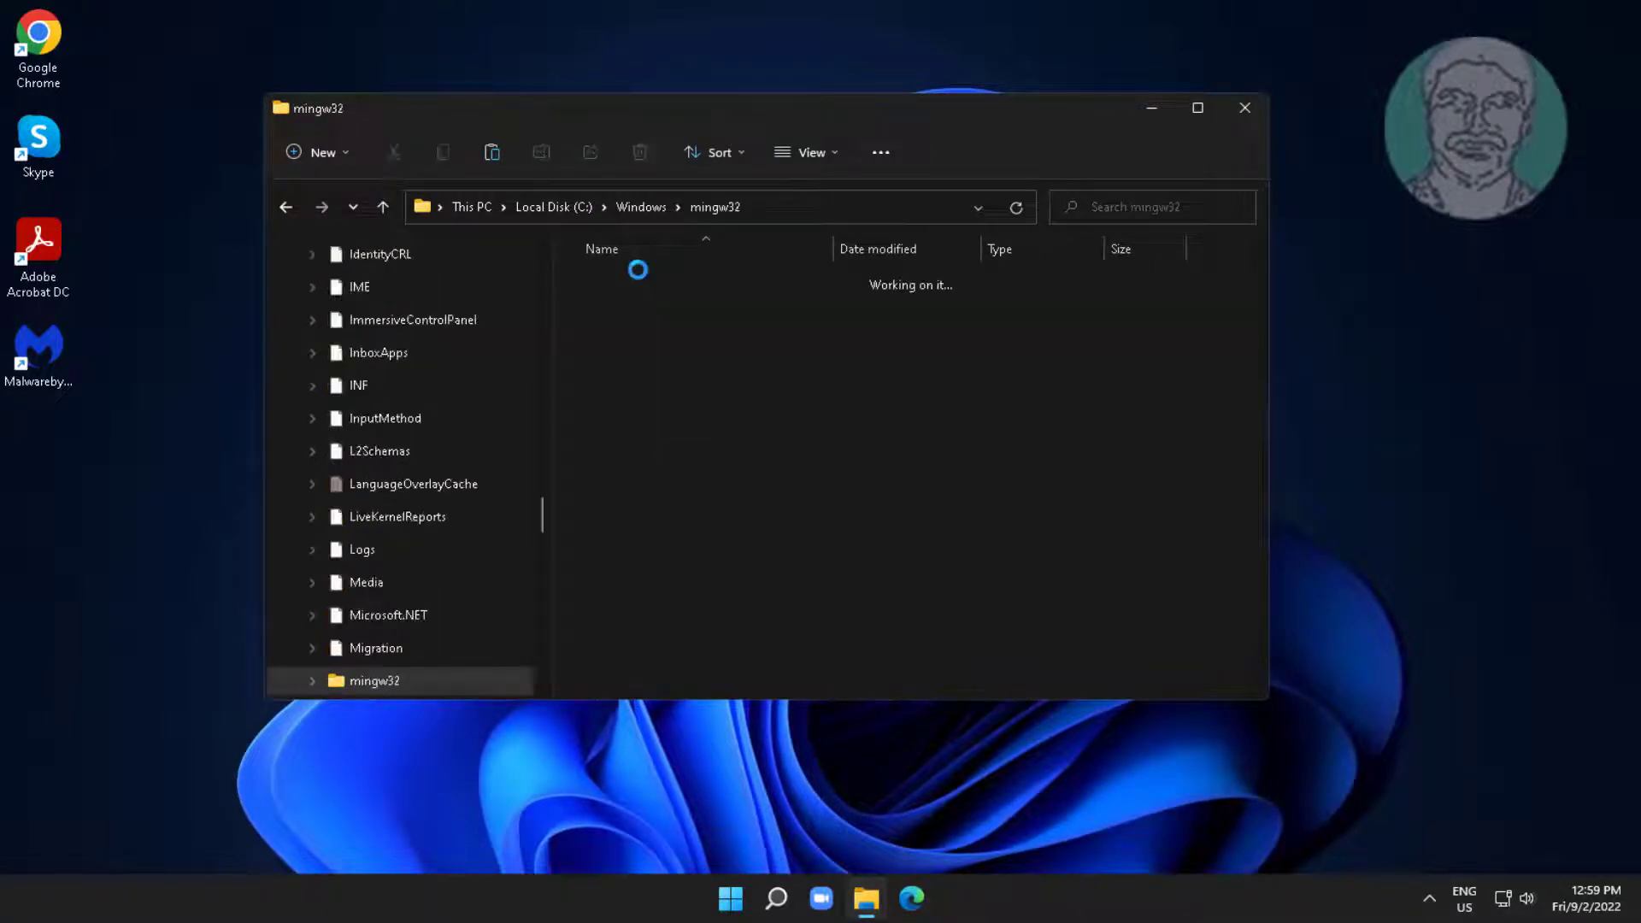
{"action": "double_click", "coordinate": [598, 278]}
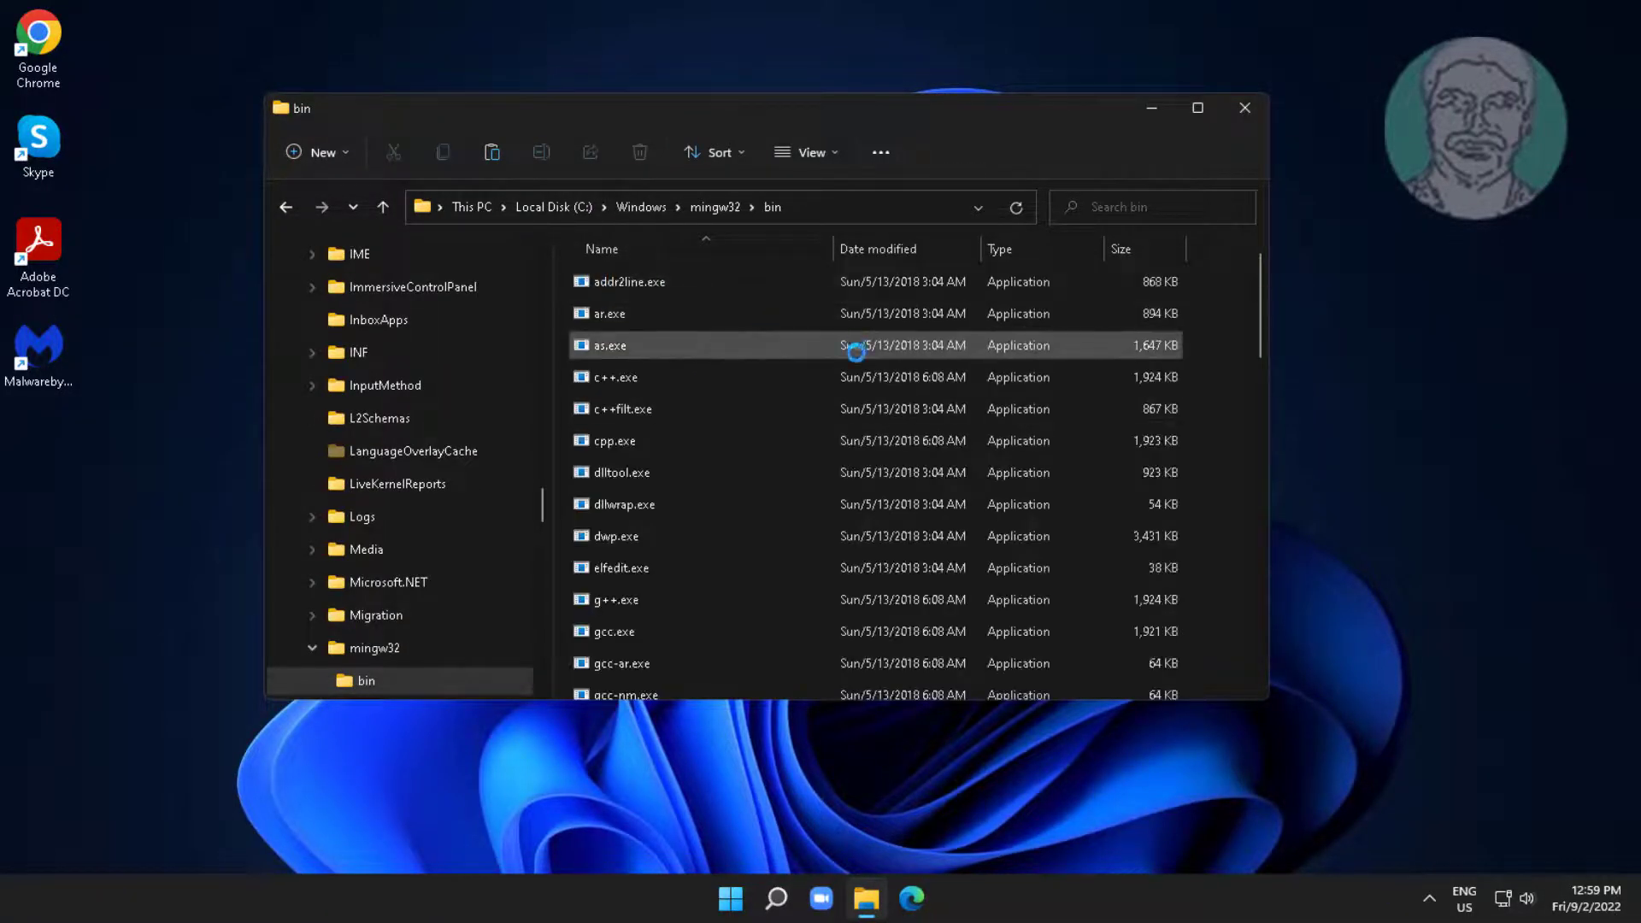
{"action": "left_click", "coordinate": [858, 207]}
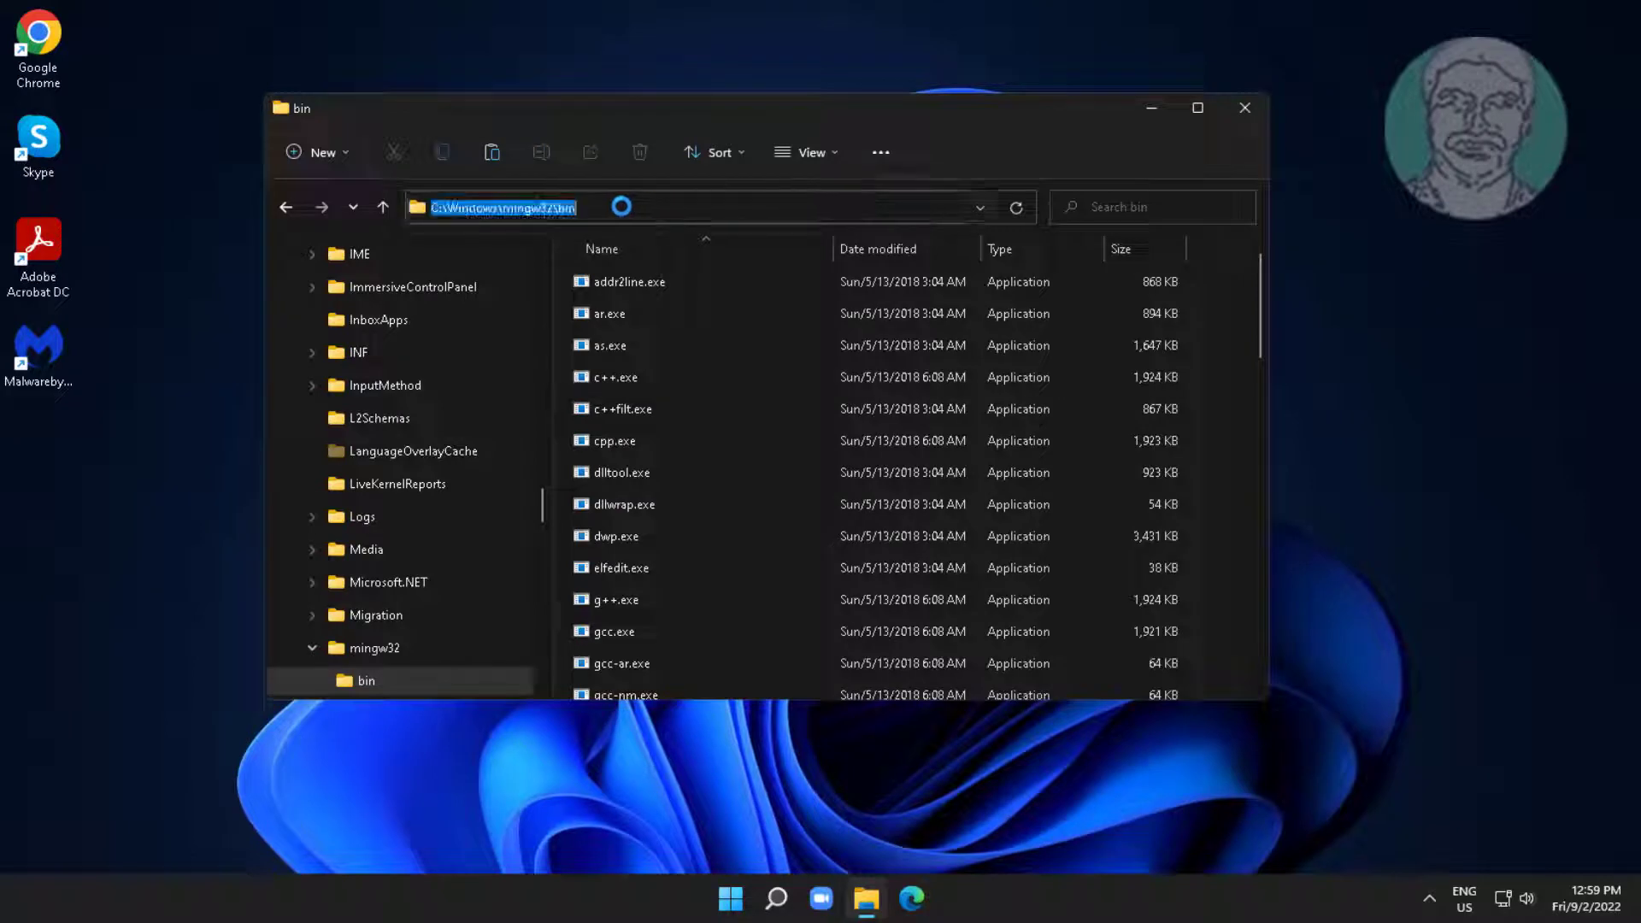
{"action": "right_click", "coordinate": [539, 208]}
{"action": "left_click", "coordinate": [614, 272]}
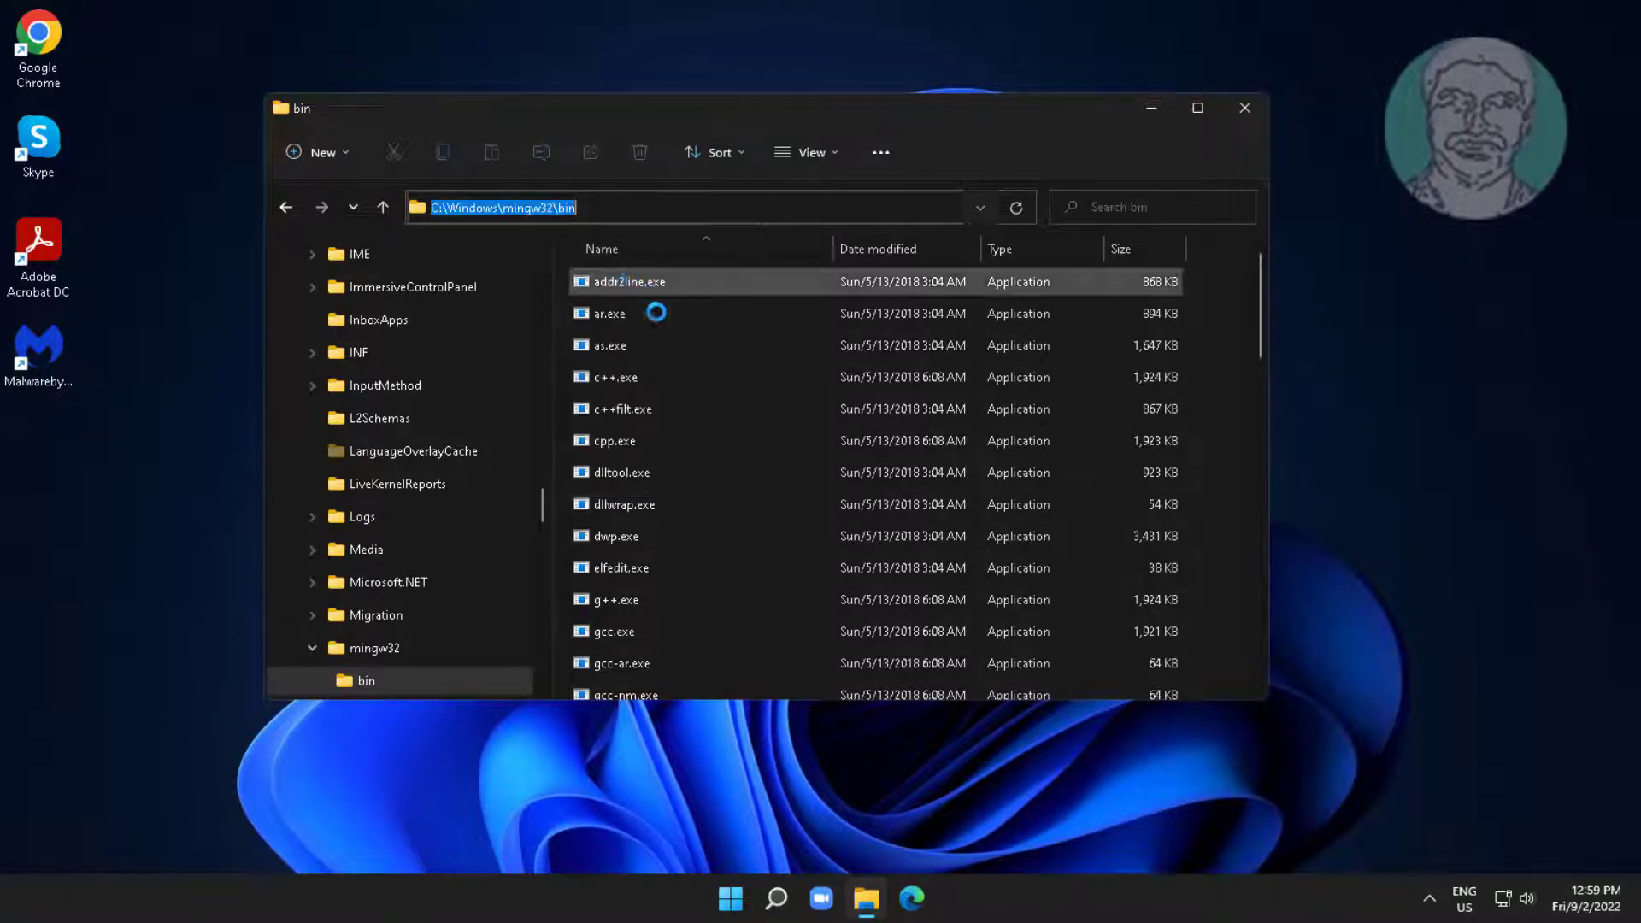
{"action": "left_click", "coordinate": [1153, 107]}
Step: Open the system Path variable for editing from Environment Variables via an 'edit system' search
{"action": "left_click", "coordinate": [776, 897]}
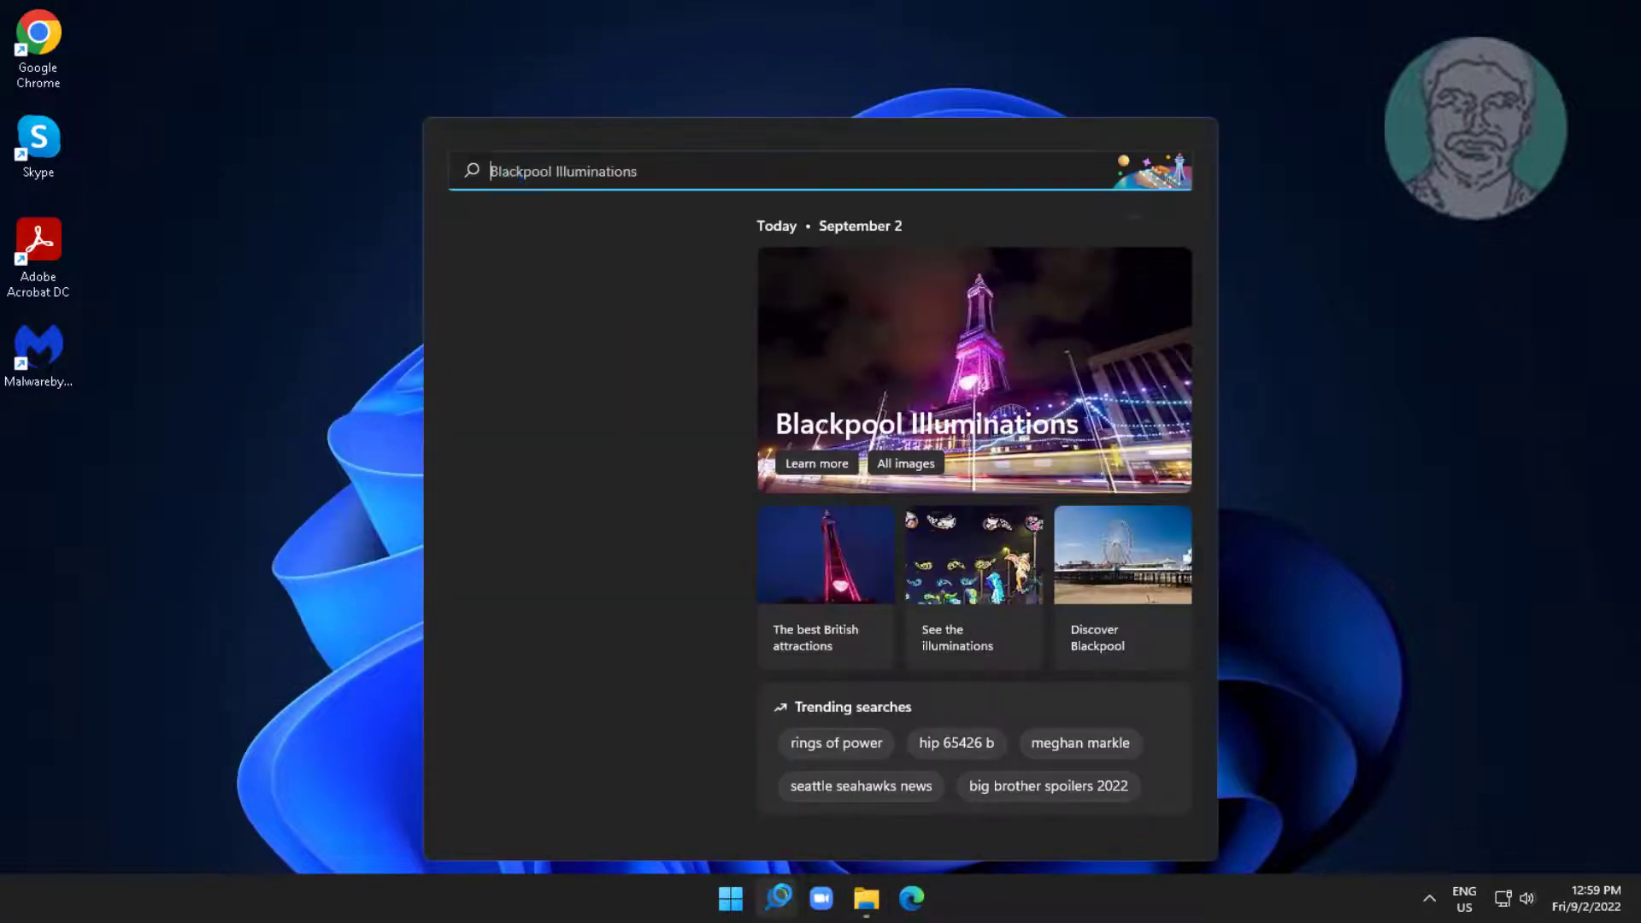
{"action": "type", "text": "ed"}
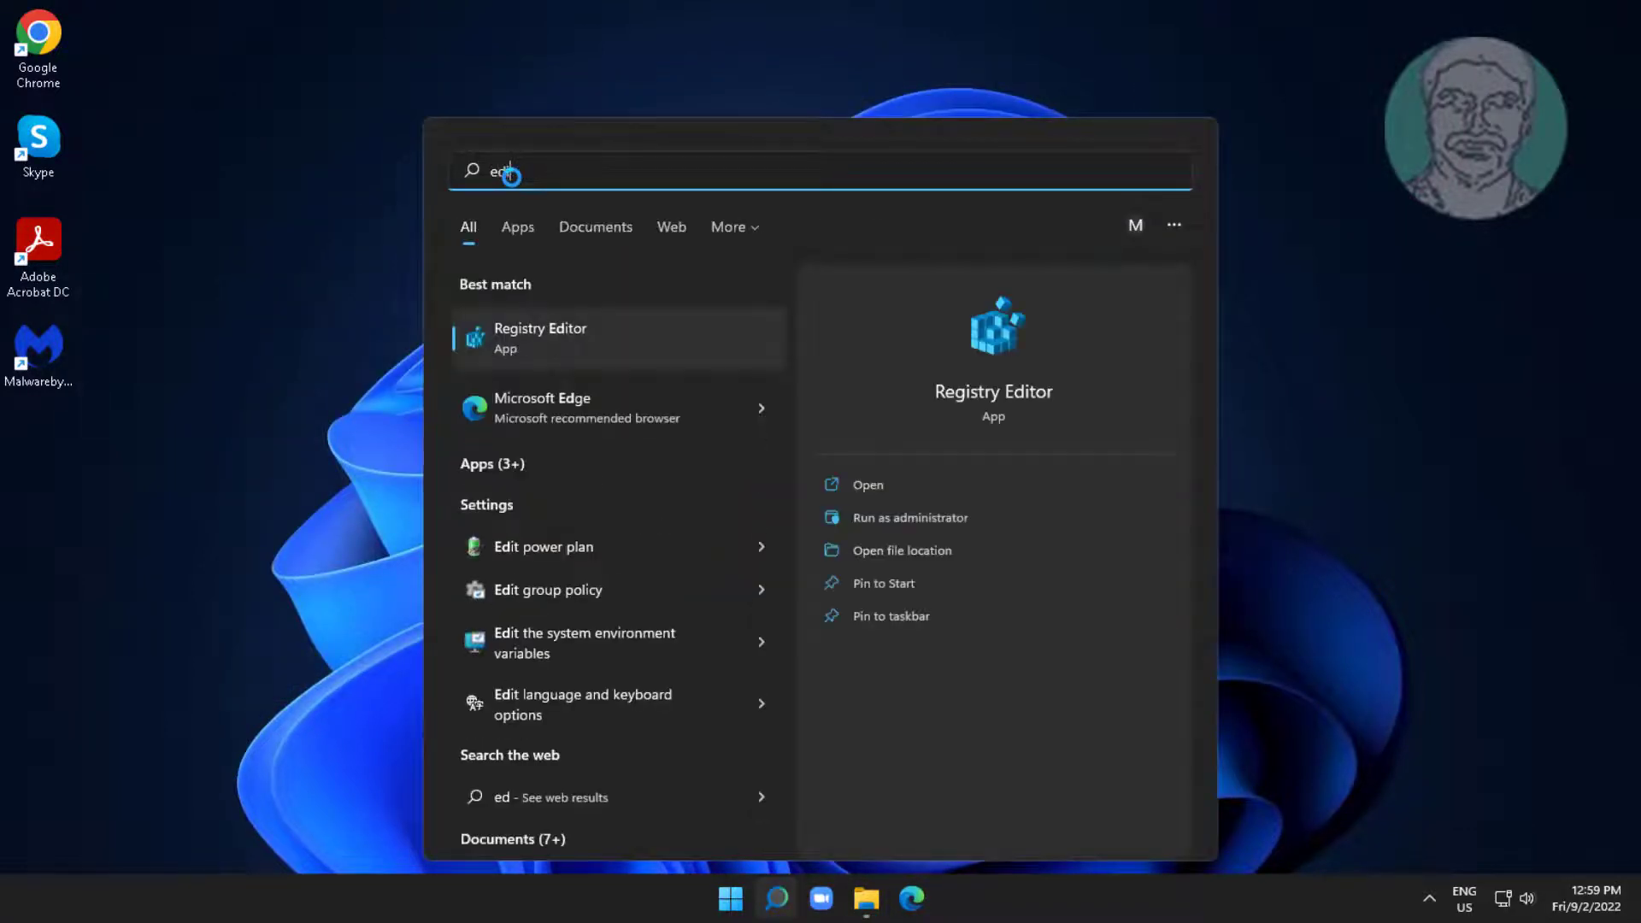
{"action": "type", "text": "it system"}
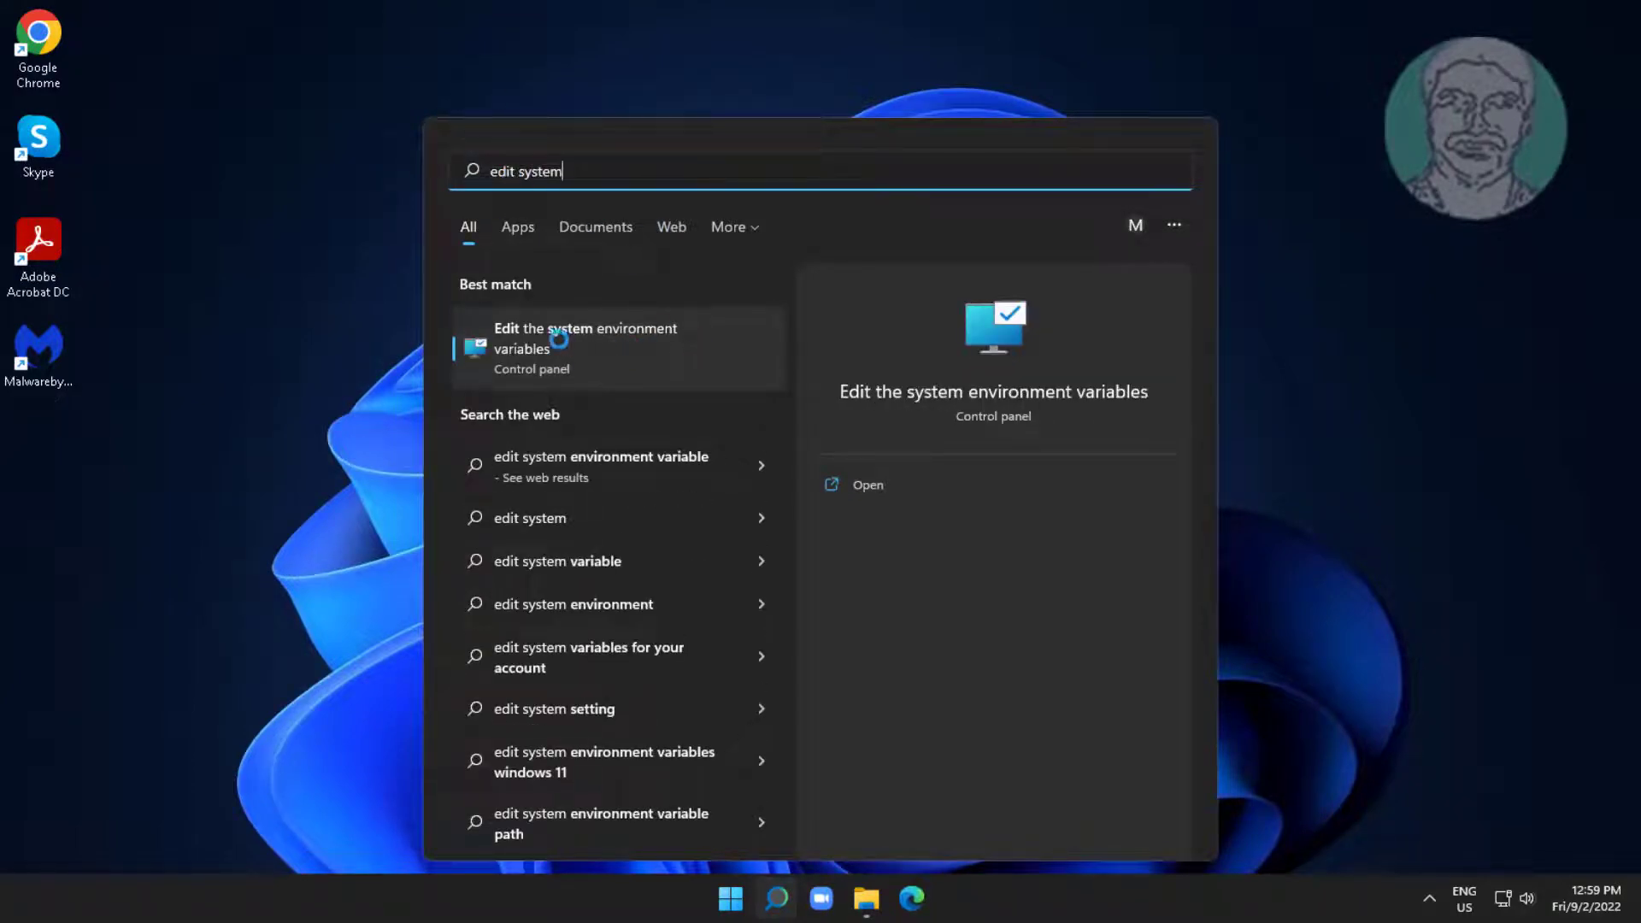
{"action": "left_click", "coordinate": [619, 332]}
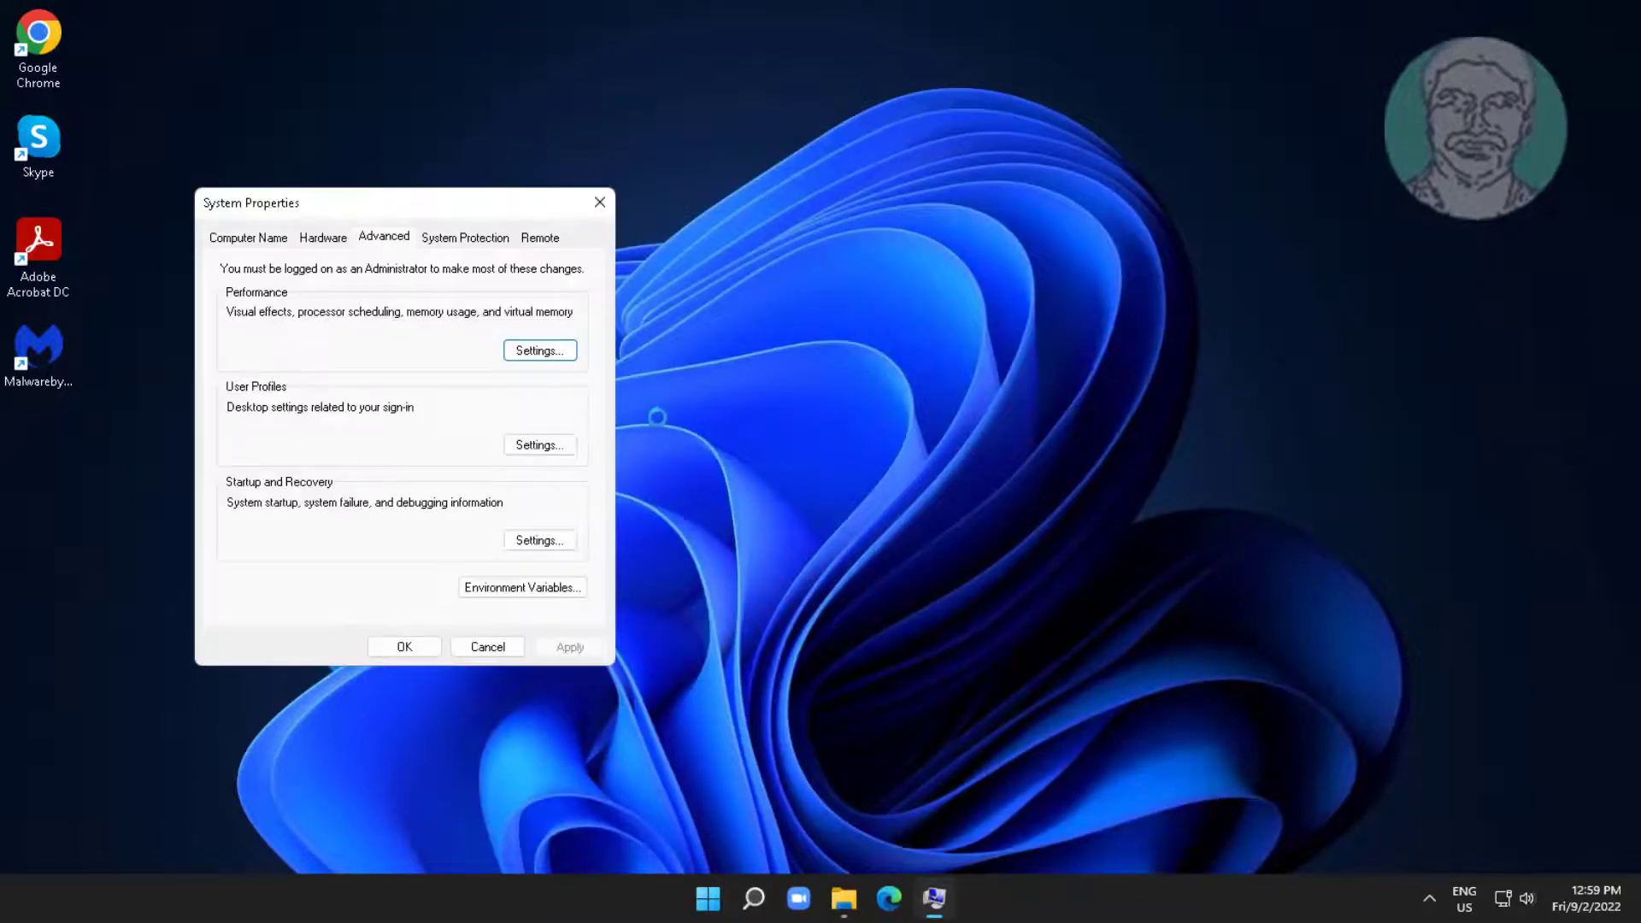
{"action": "left_click", "coordinate": [539, 586]}
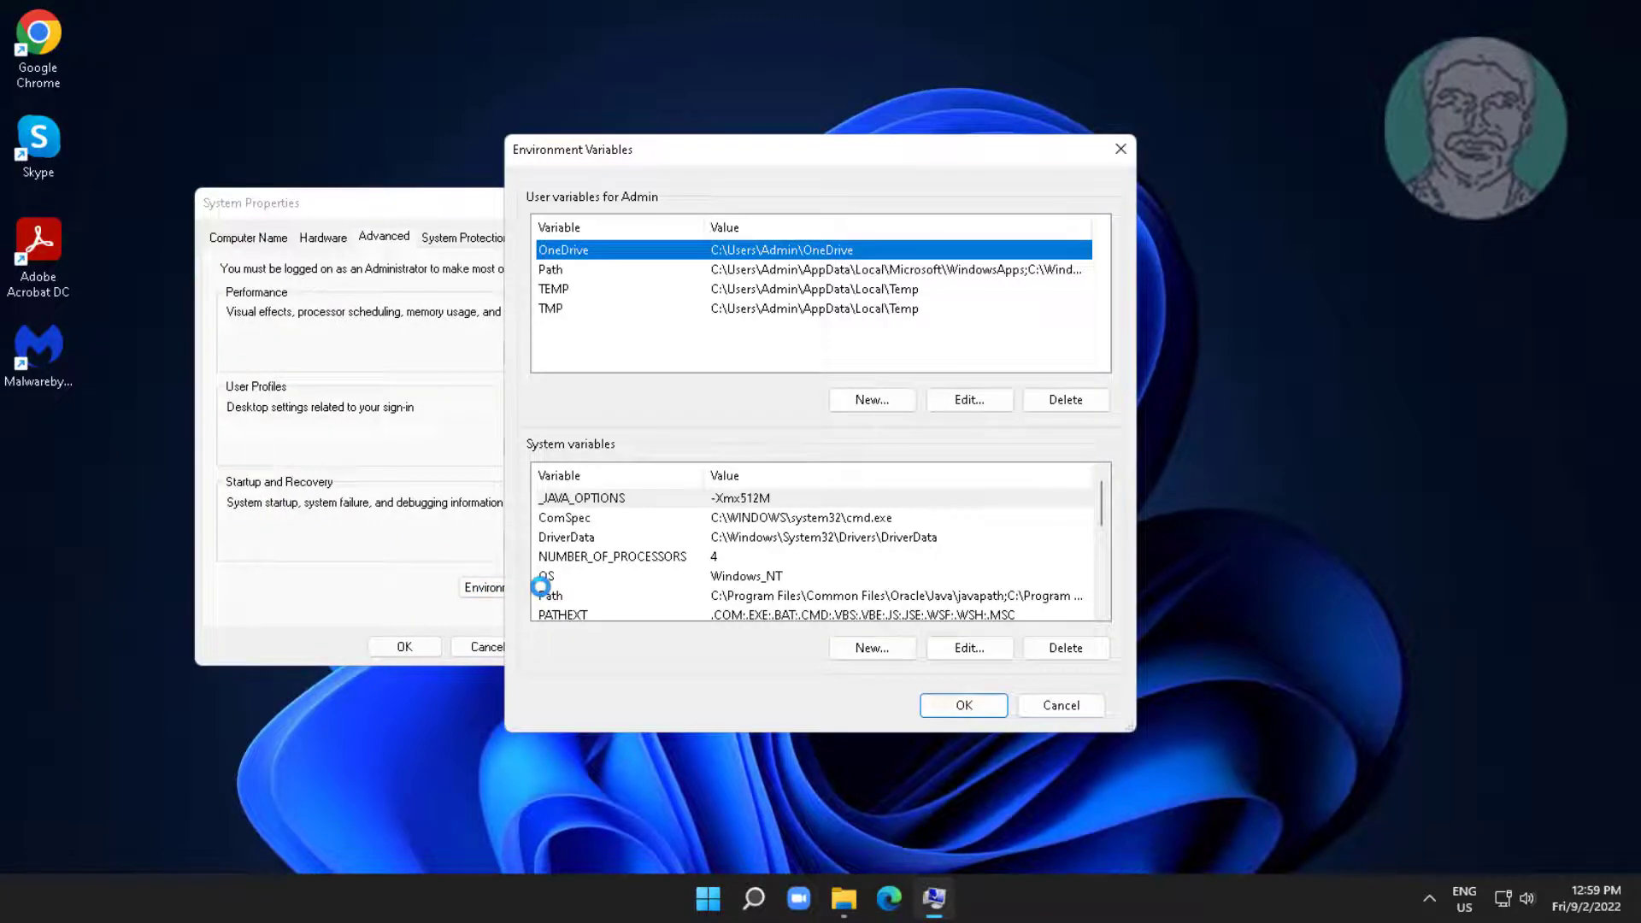
{"action": "left_click", "coordinate": [551, 595]}
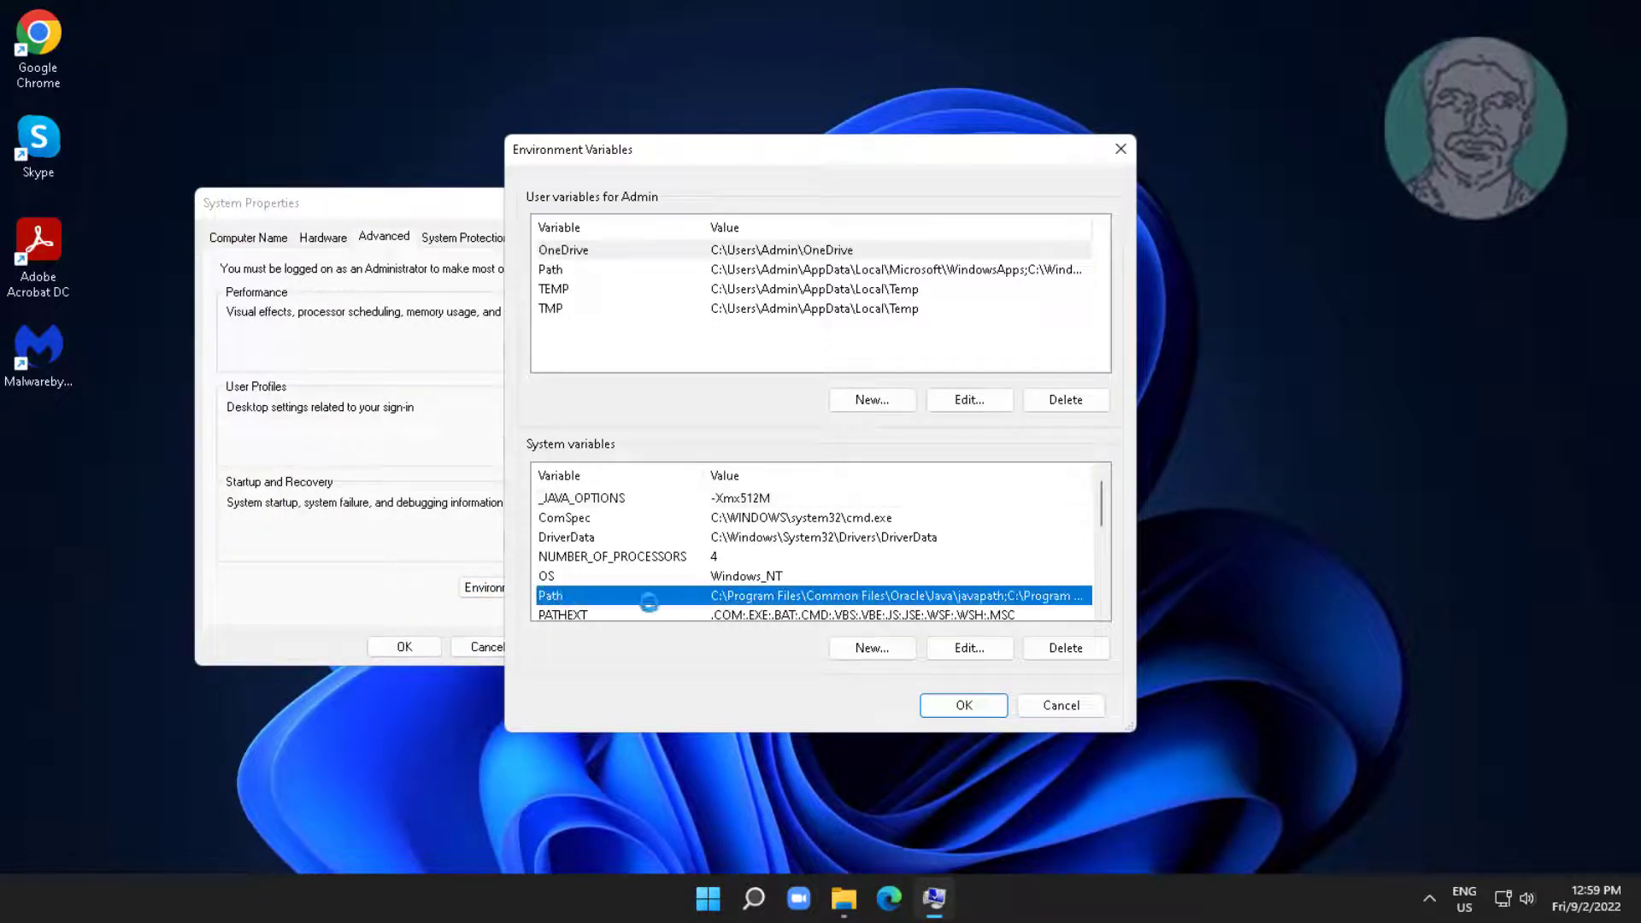
{"action": "left_click", "coordinate": [976, 648]}
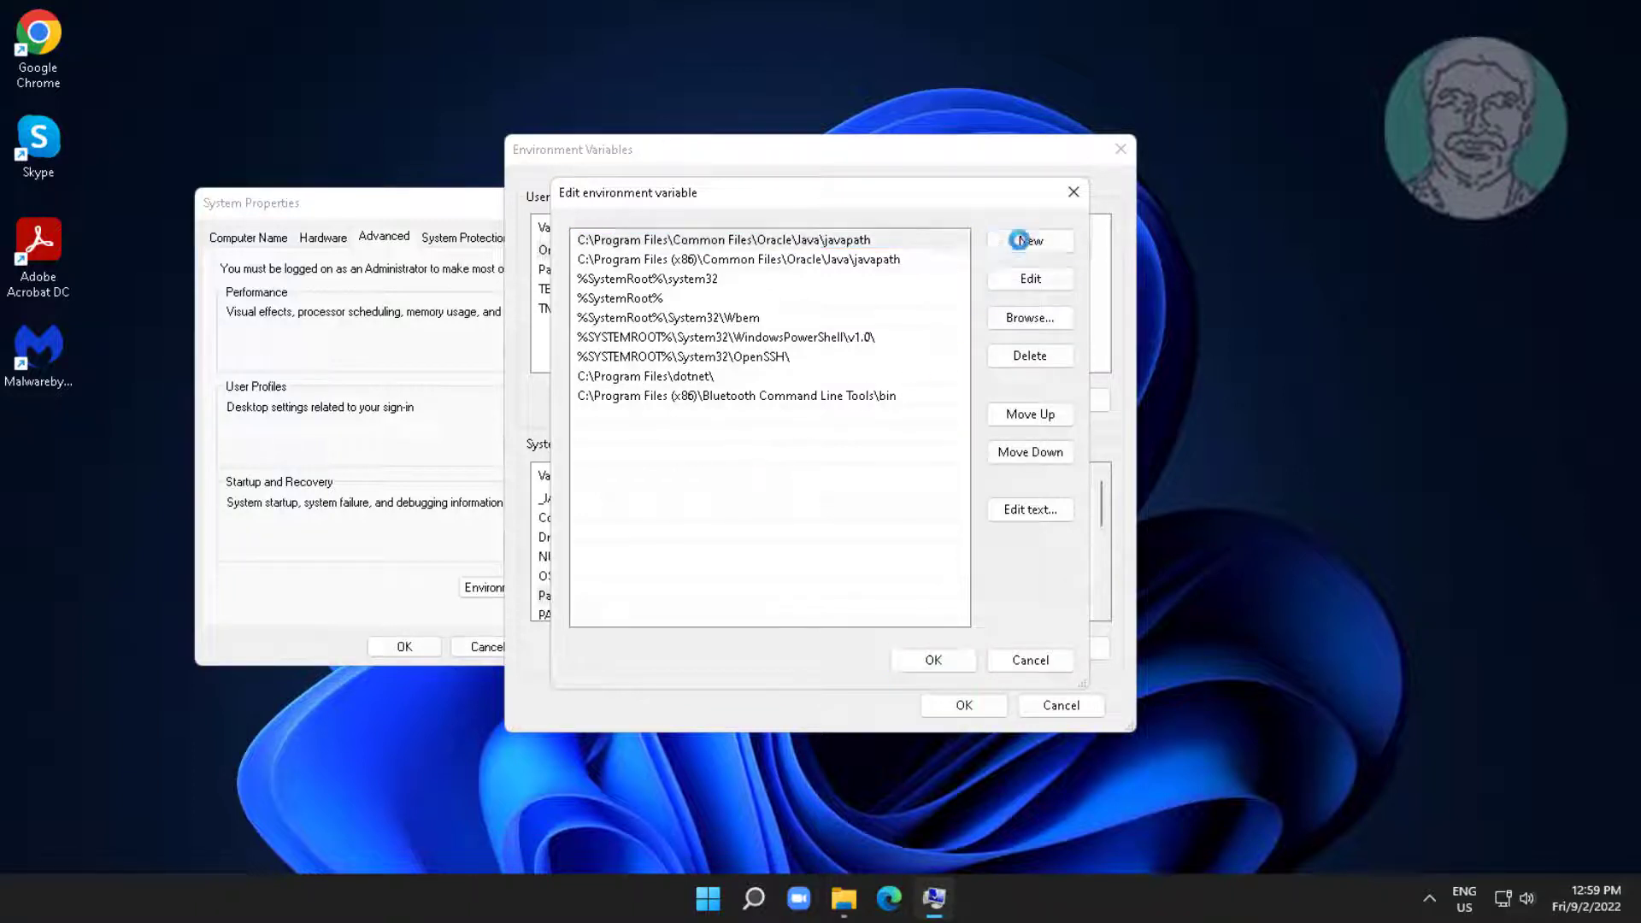
Step: Add C:\Windows\mingw32\bin as a new Path entry and save the change
{"action": "left_click", "coordinate": [1026, 242]}
{"action": "right_click", "coordinate": [590, 428]}
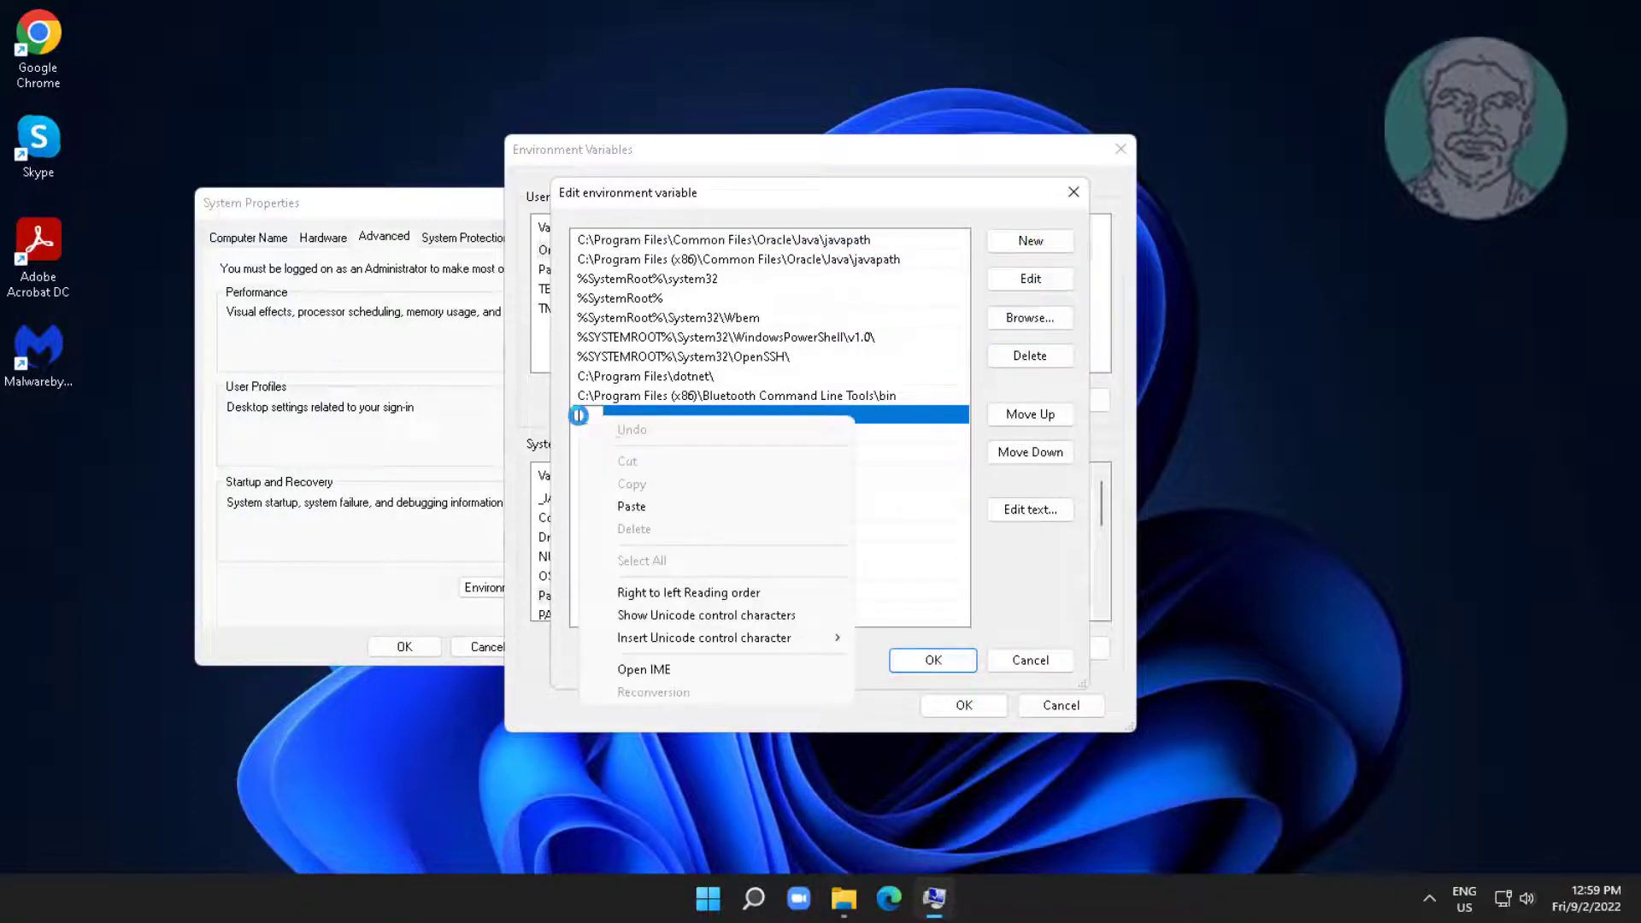
{"action": "left_click", "coordinate": [624, 506]}
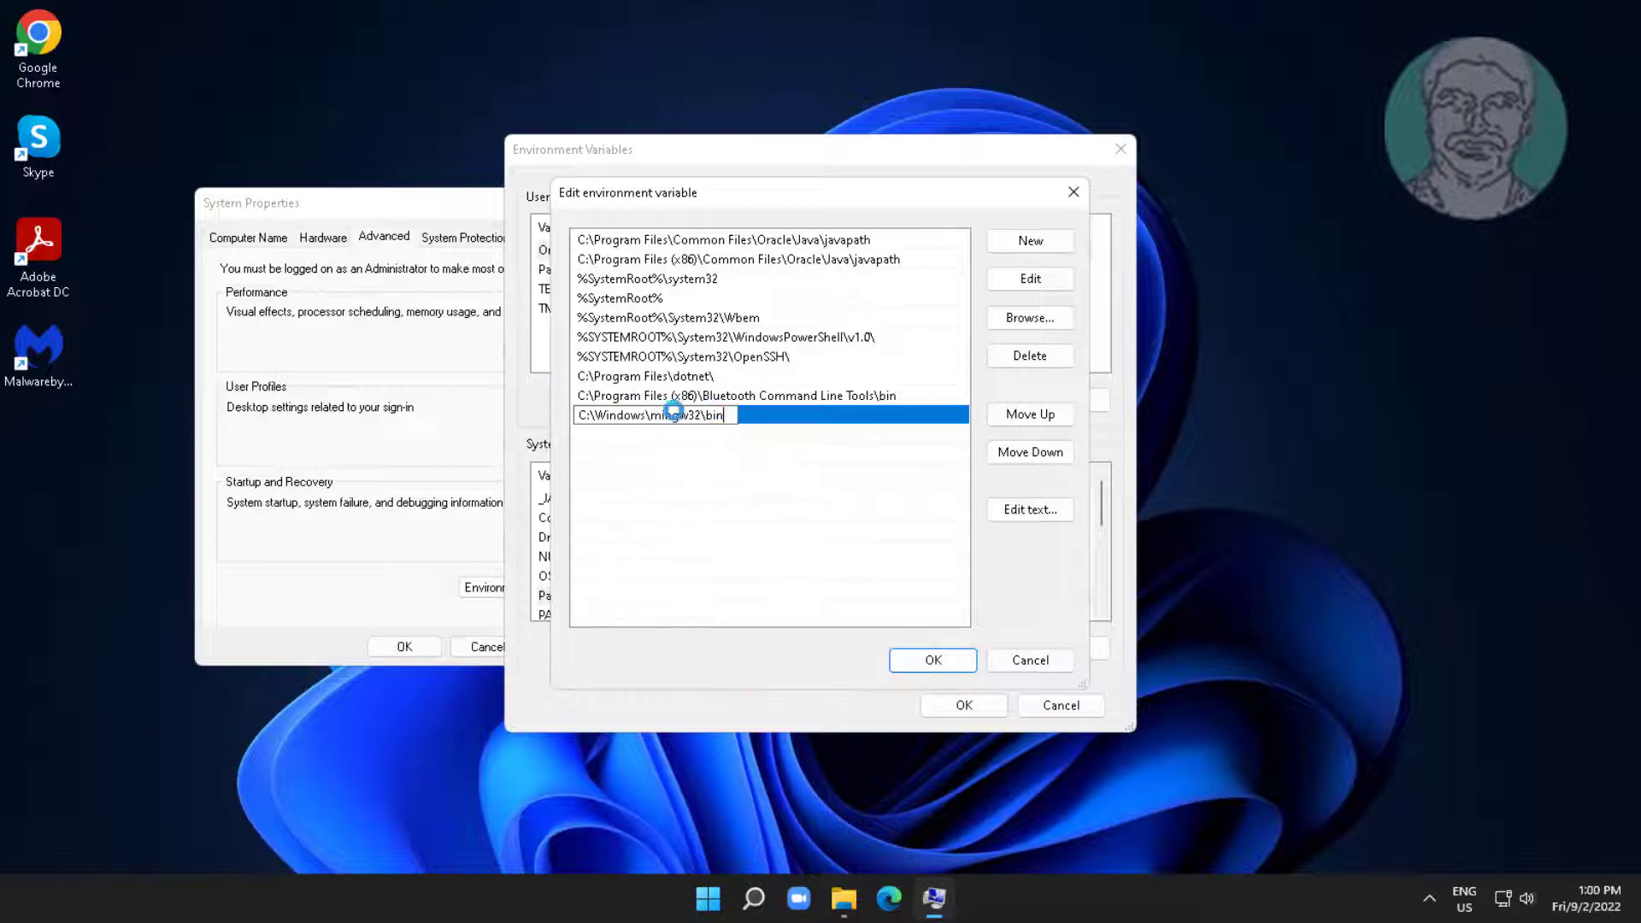
{"action": "left_click", "coordinate": [920, 659]}
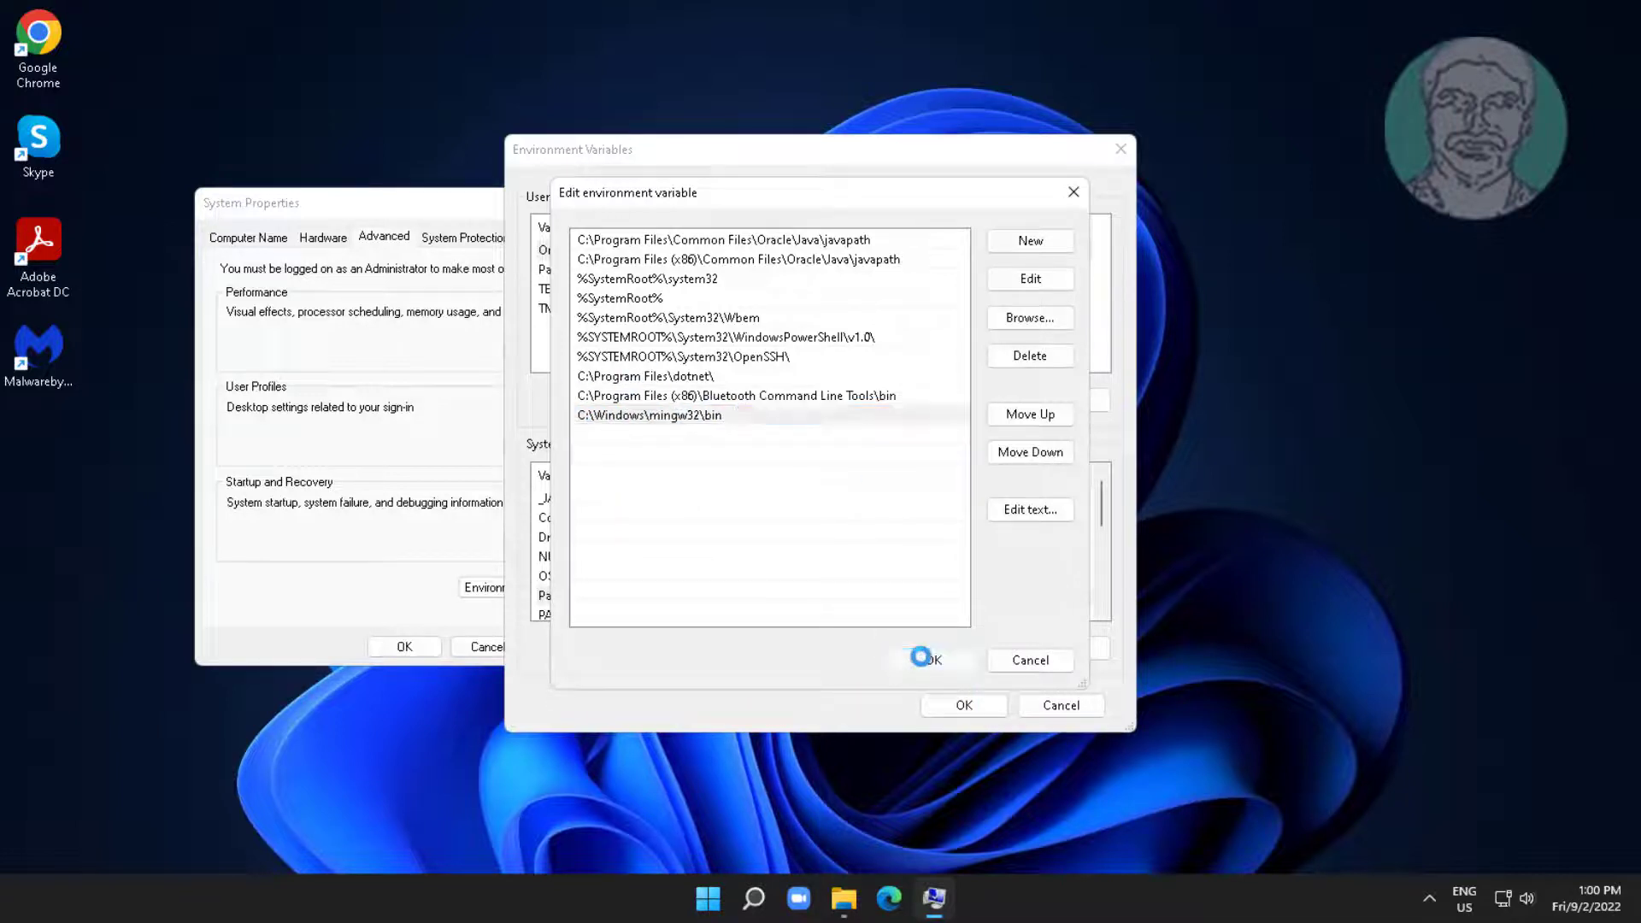
{"action": "left_click", "coordinate": [955, 703]}
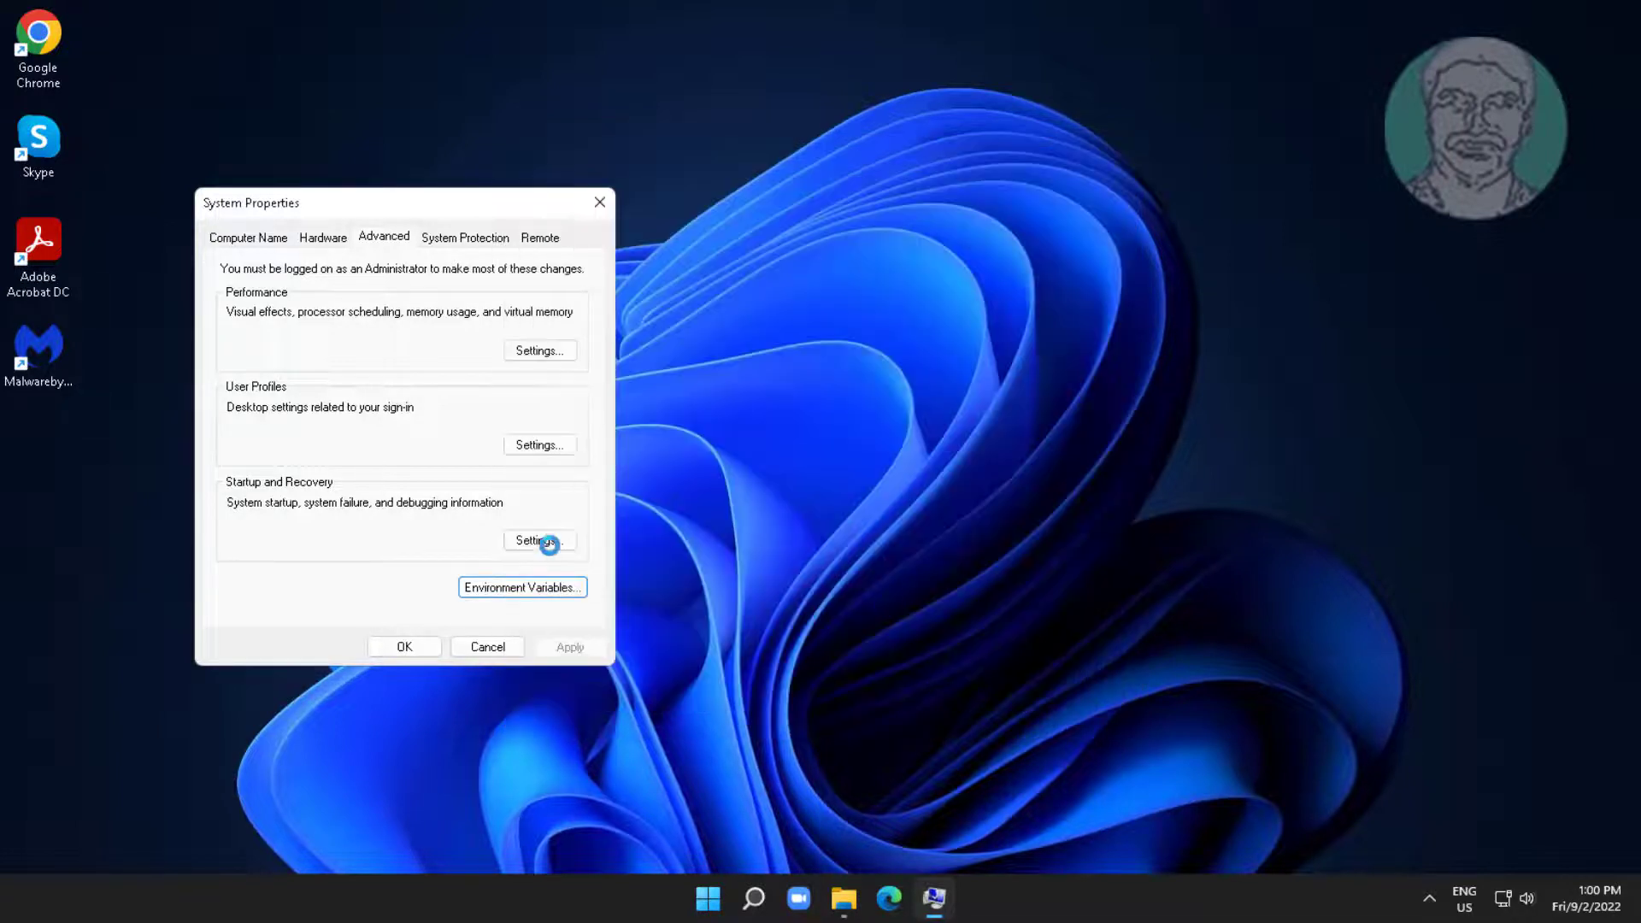
Step: Close System Properties and launch Command Prompt as administrator from a 'cmd' search
{"action": "left_click", "coordinate": [404, 647]}
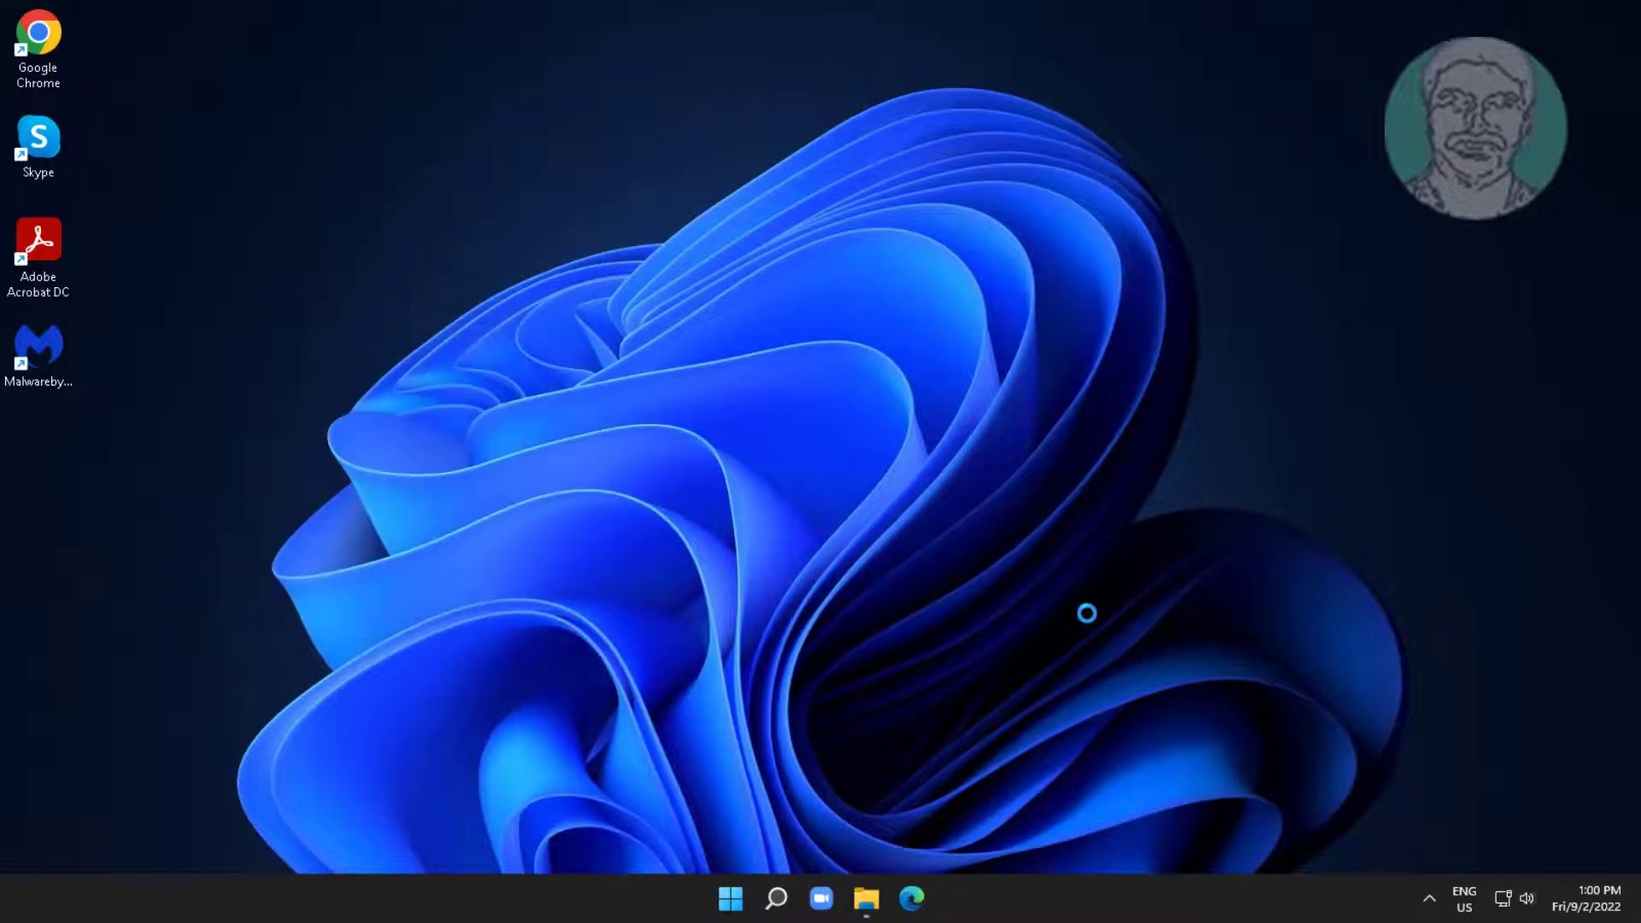
{"action": "left_click", "coordinate": [777, 898]}
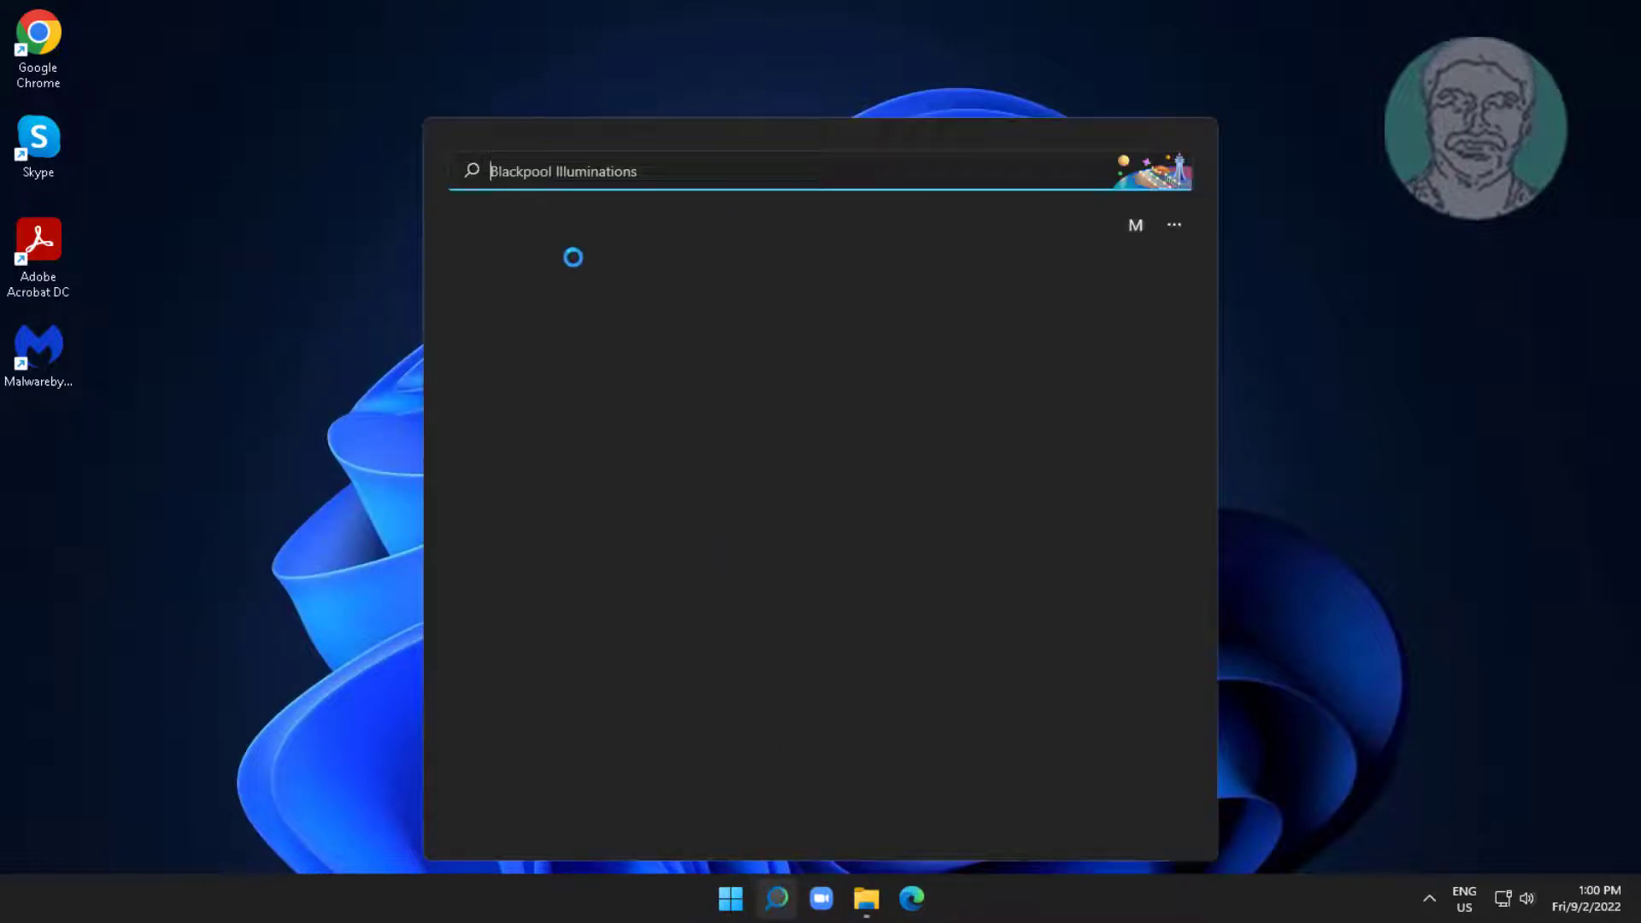
{"action": "type", "text": "cmd"}
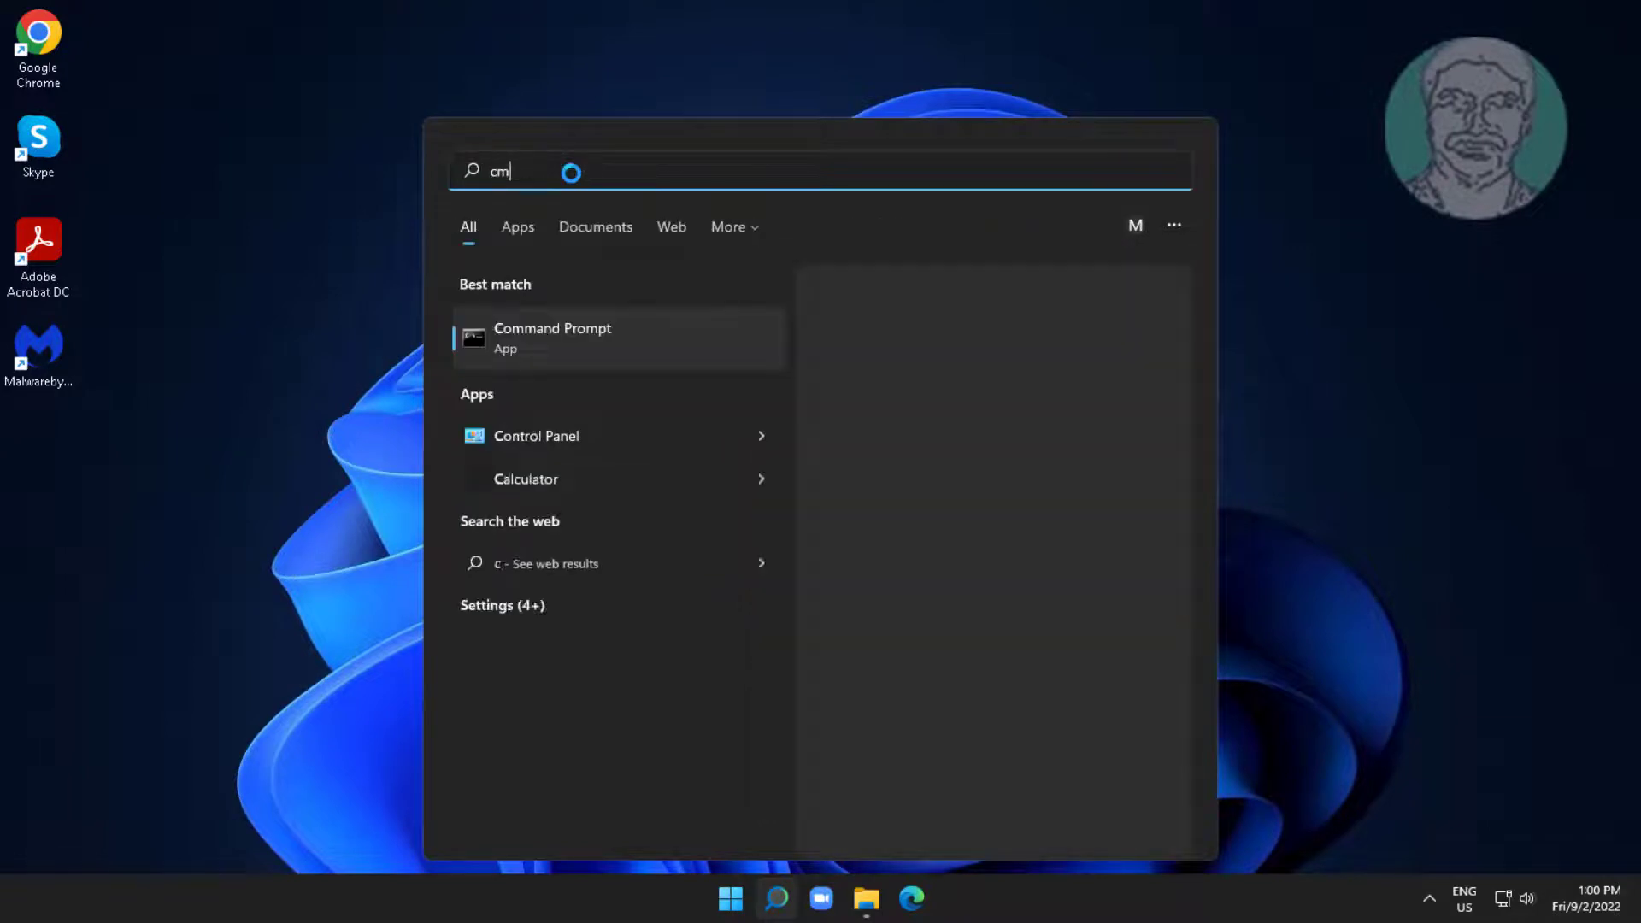
{"action": "right_click", "coordinate": [528, 343]}
{"action": "left_click", "coordinate": [613, 362]}
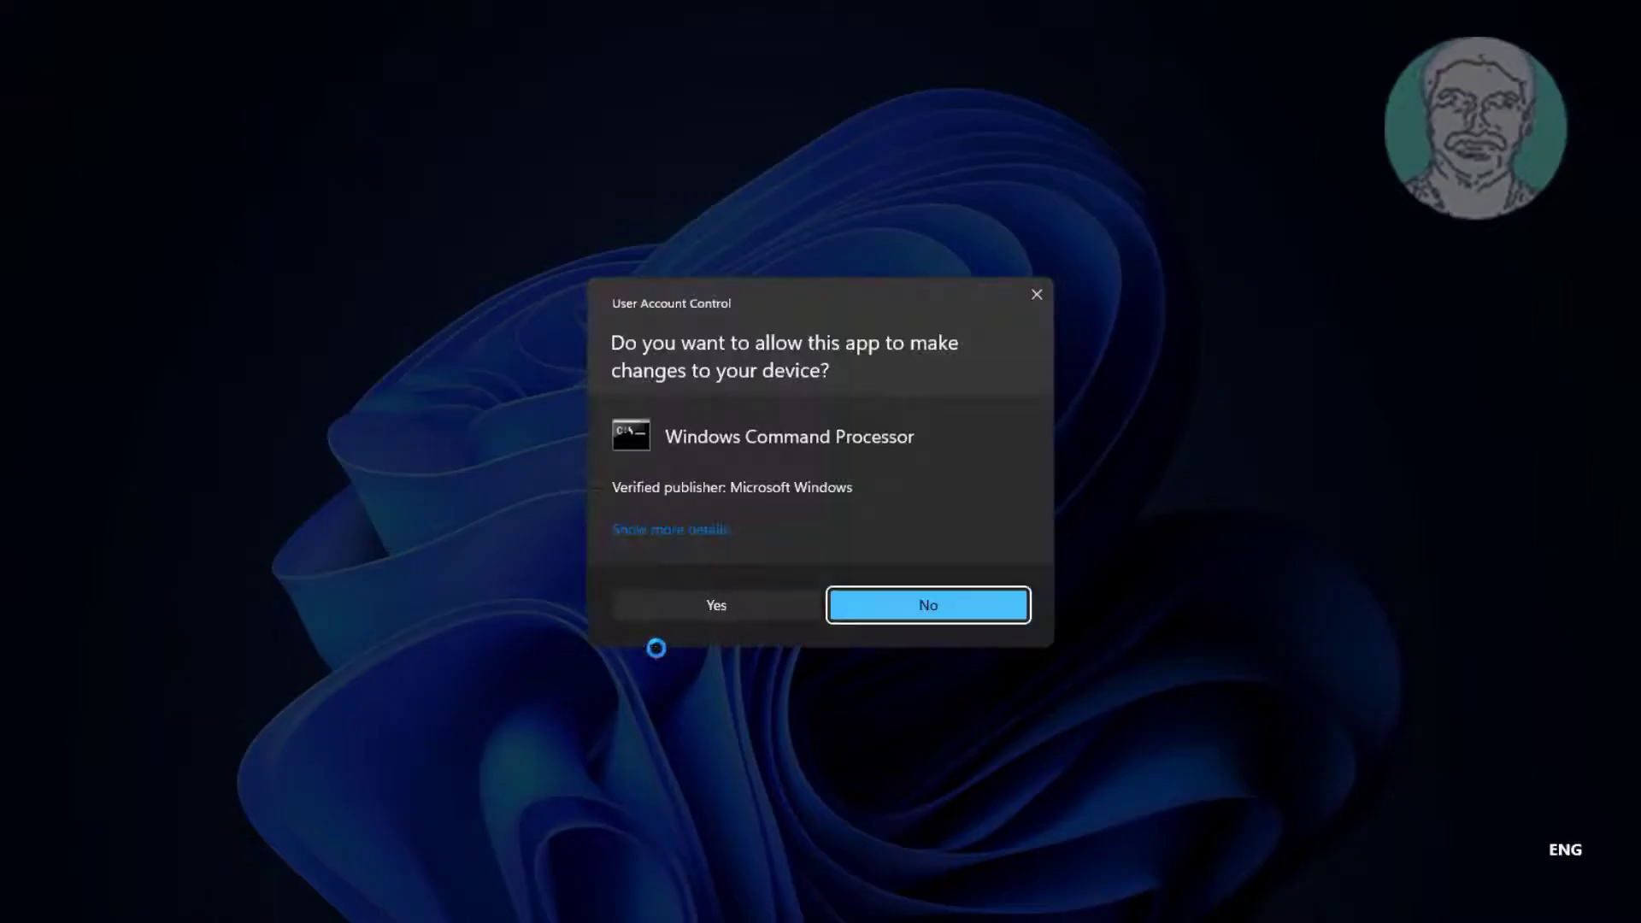
{"action": "left_click", "coordinate": [722, 609]}
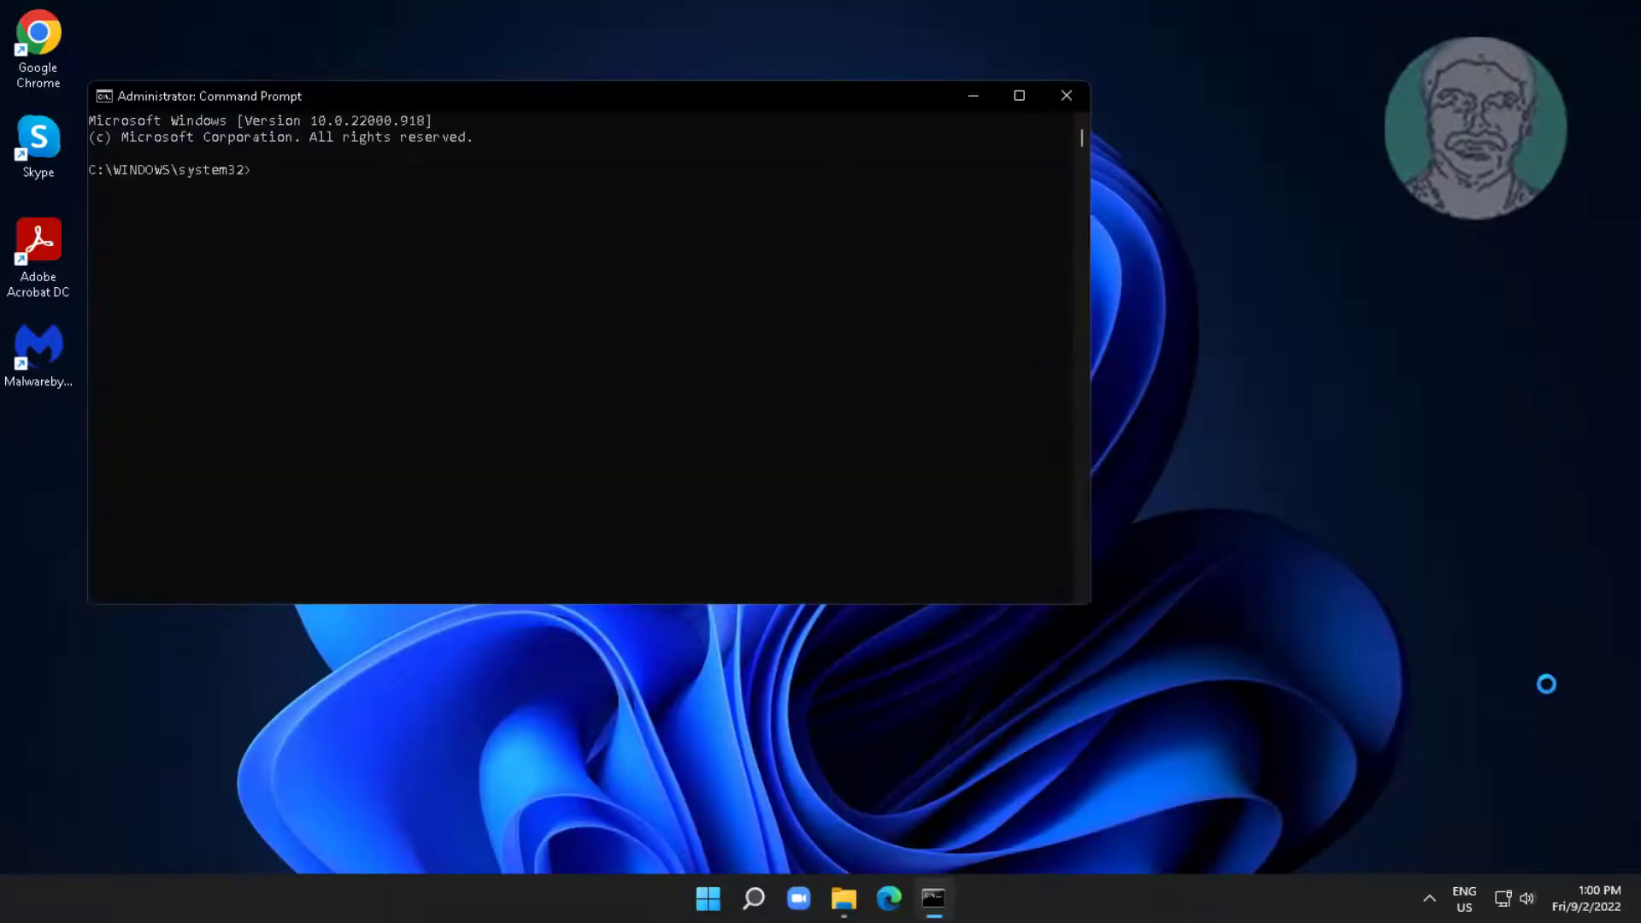